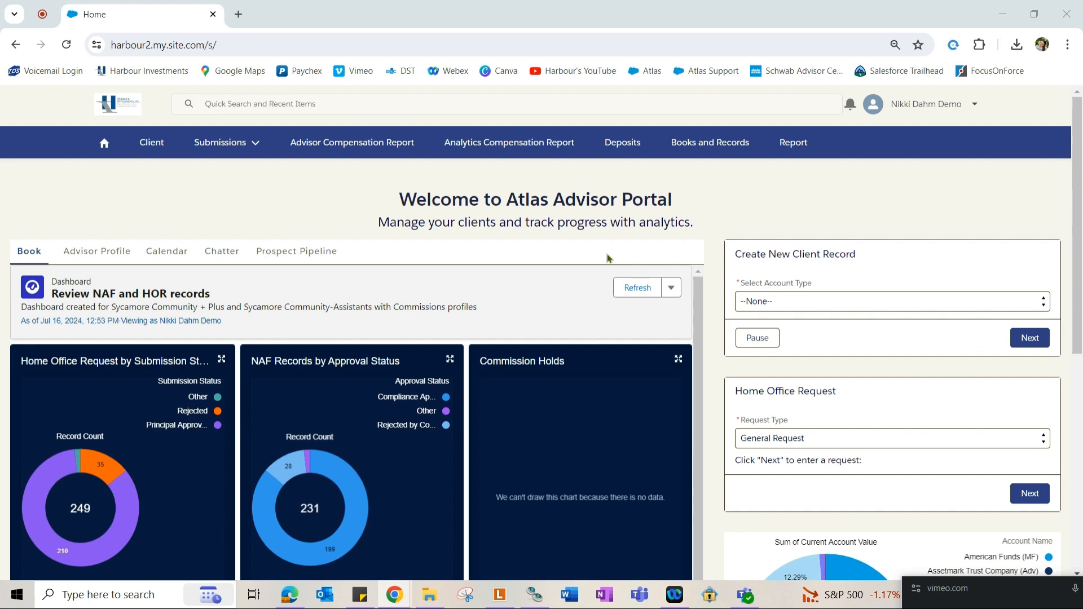
# From the Deposits list, add a new deposit blotter with deposit type ACH.
pyautogui.click(623, 151)
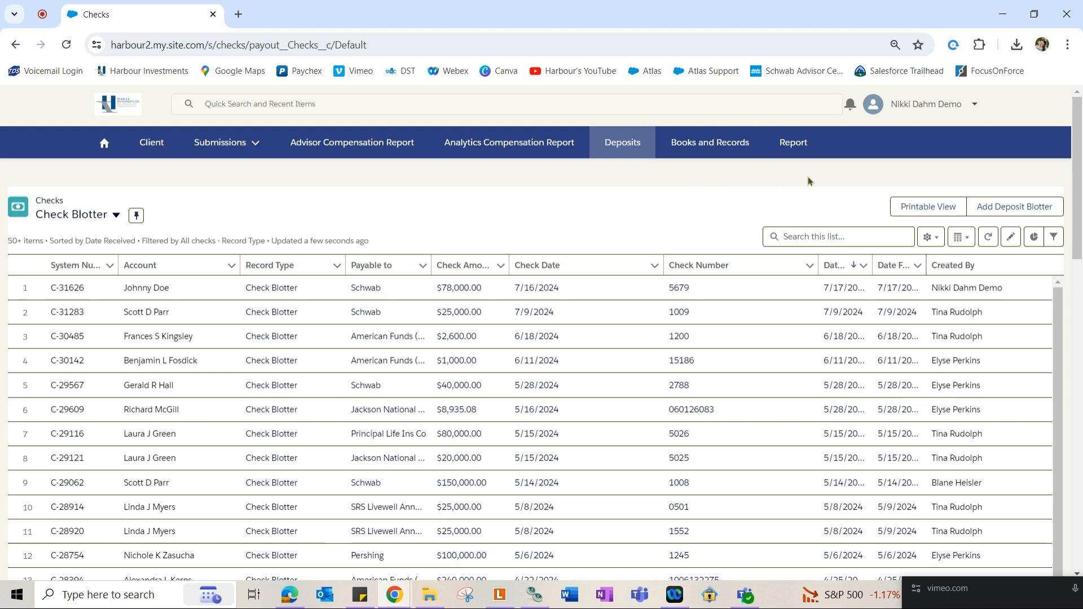
pyautogui.click(1013, 207)
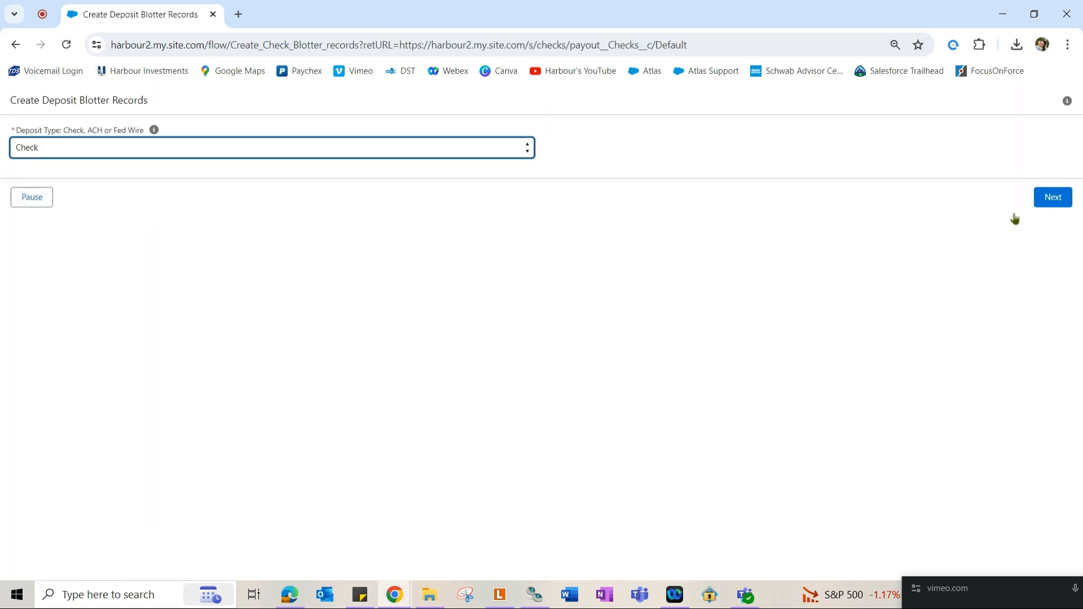
pyautogui.click(76, 157)
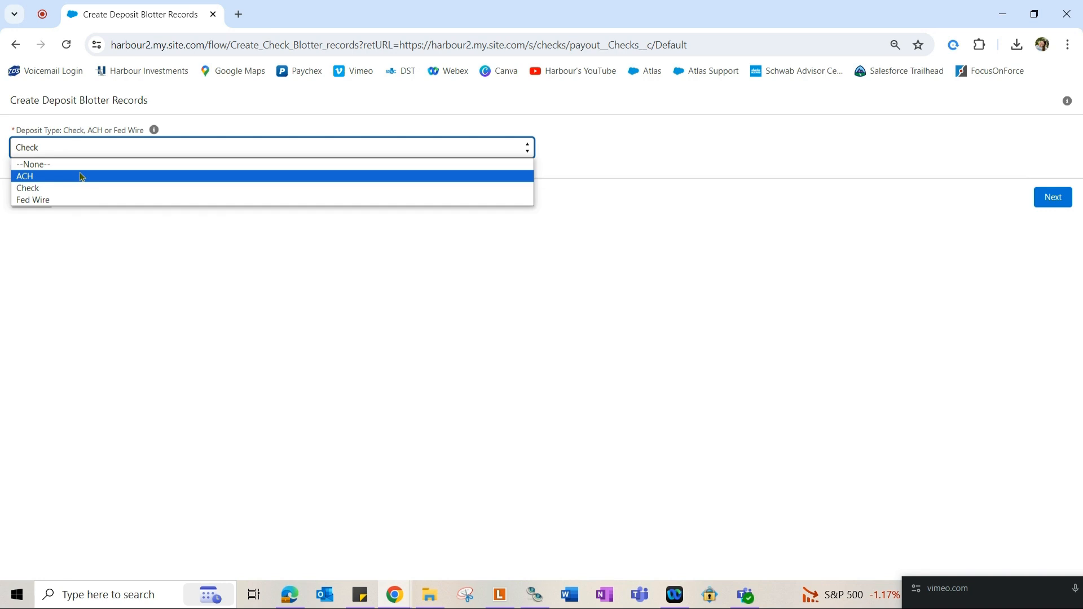
pyautogui.click(82, 176)
pyautogui.click(1052, 197)
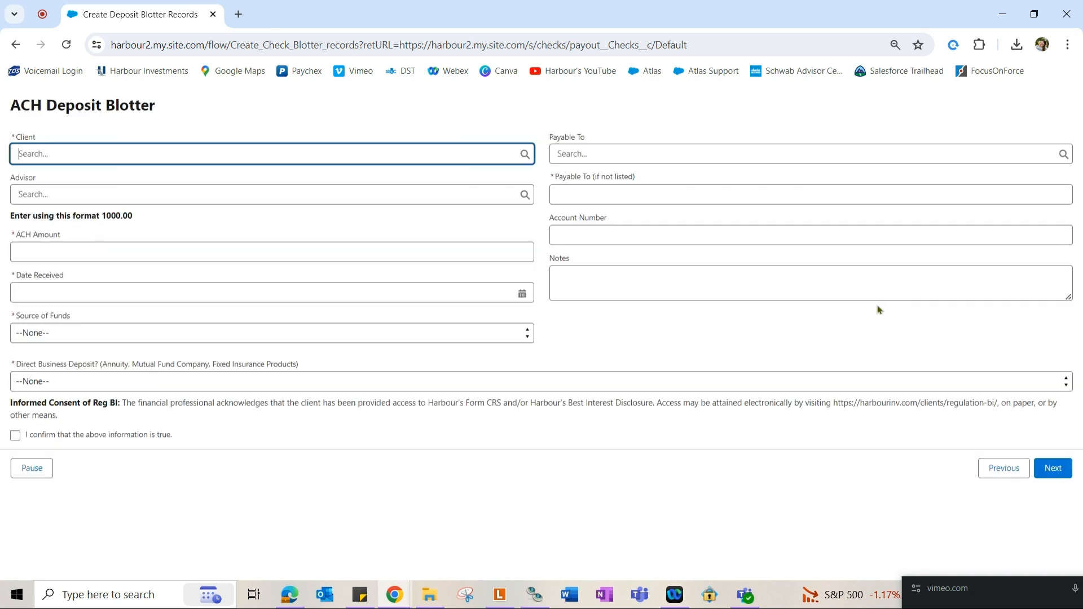
# Select the client by name search, then the advisor by advisor-code search.
pyautogui.write('johnny')
pyautogui.click(213, 220)
pyautogui.click(174, 194)
pyautogui.write('b83')
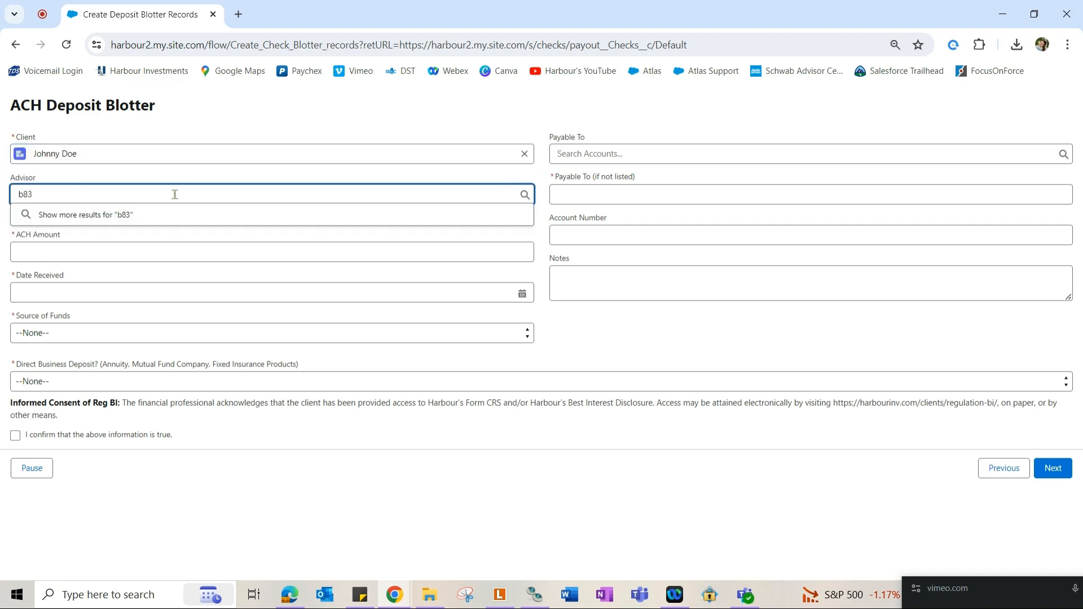
pyautogui.click(172, 220)
pyautogui.click(99, 290)
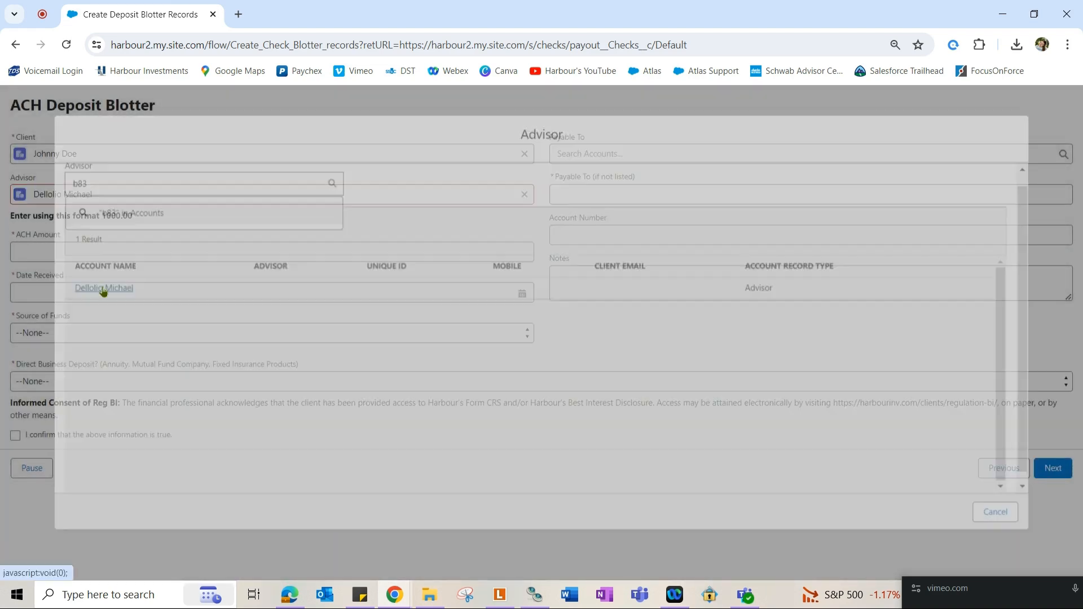
# Enter ACH Amount 8700 and Date Received 7/14/2024.
pyautogui.click(87, 252)
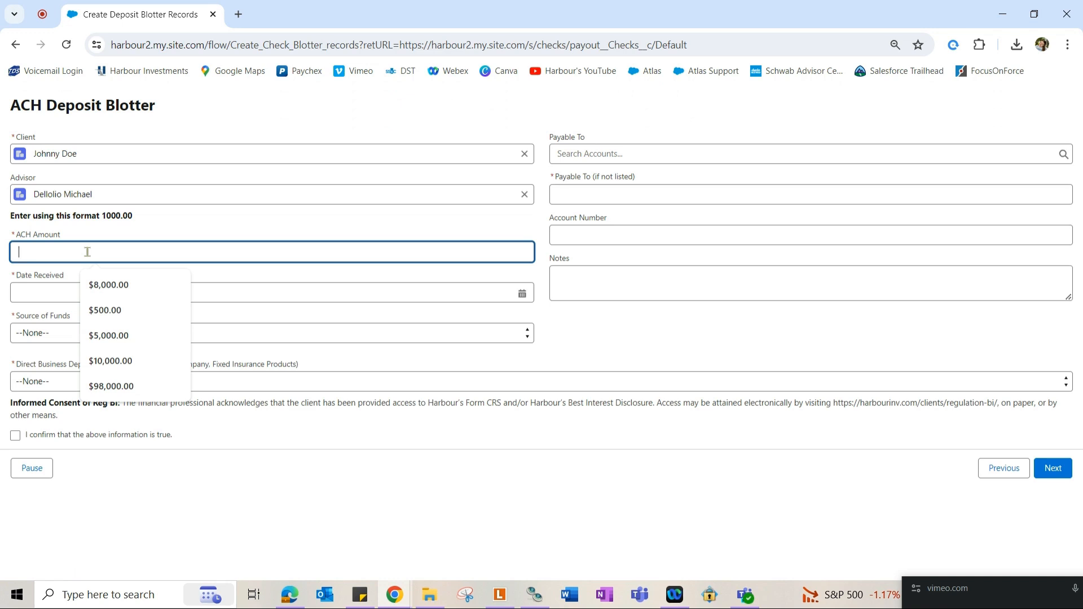
pyautogui.write('8700')
pyautogui.press('Tab')
pyautogui.write('7/14/2024')
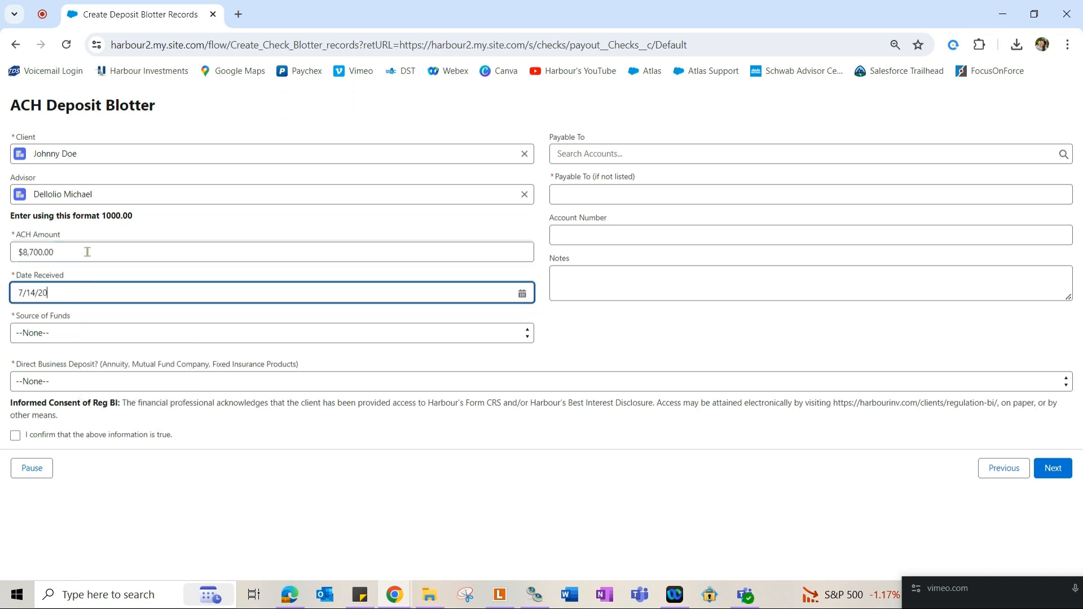
pyautogui.press('Tab')
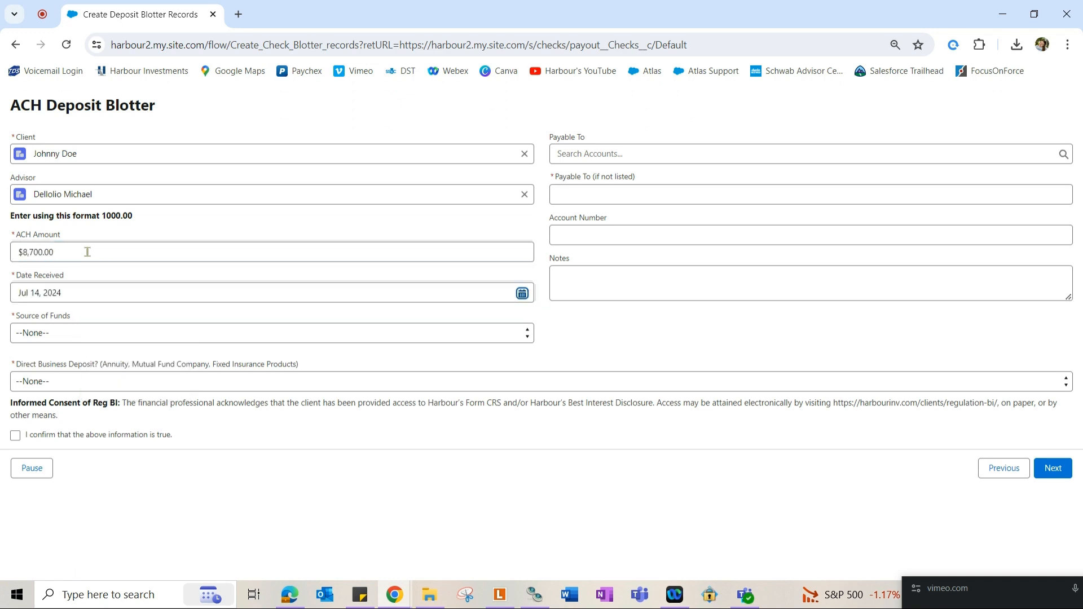
pyautogui.click(86, 340)
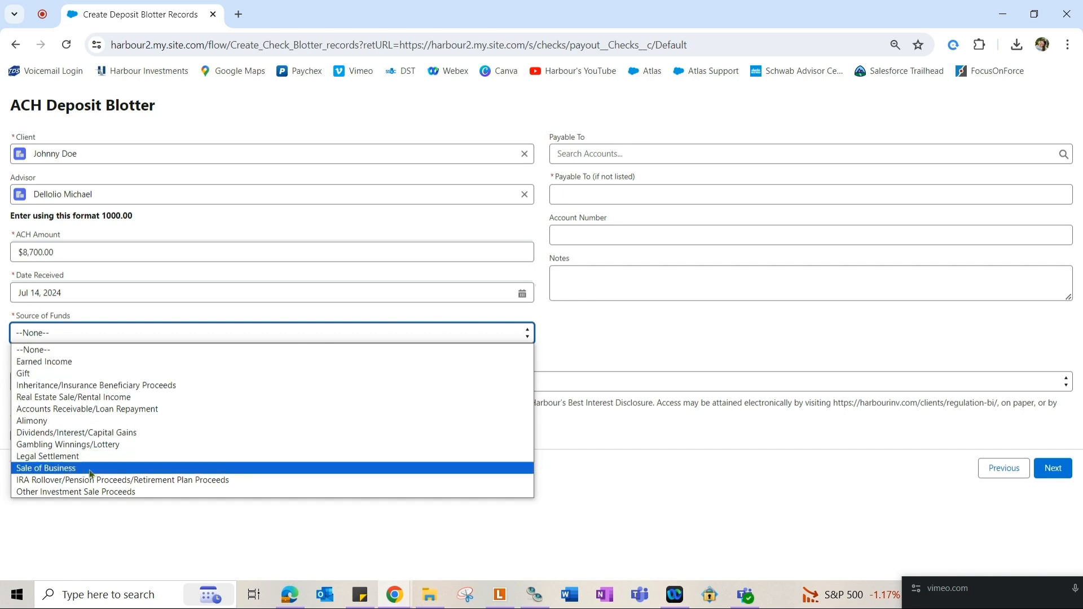
# Set Source of Funds to Earned Income, leaving the unlisted payee field empty.
pyautogui.click(48, 366)
pyautogui.click(560, 141)
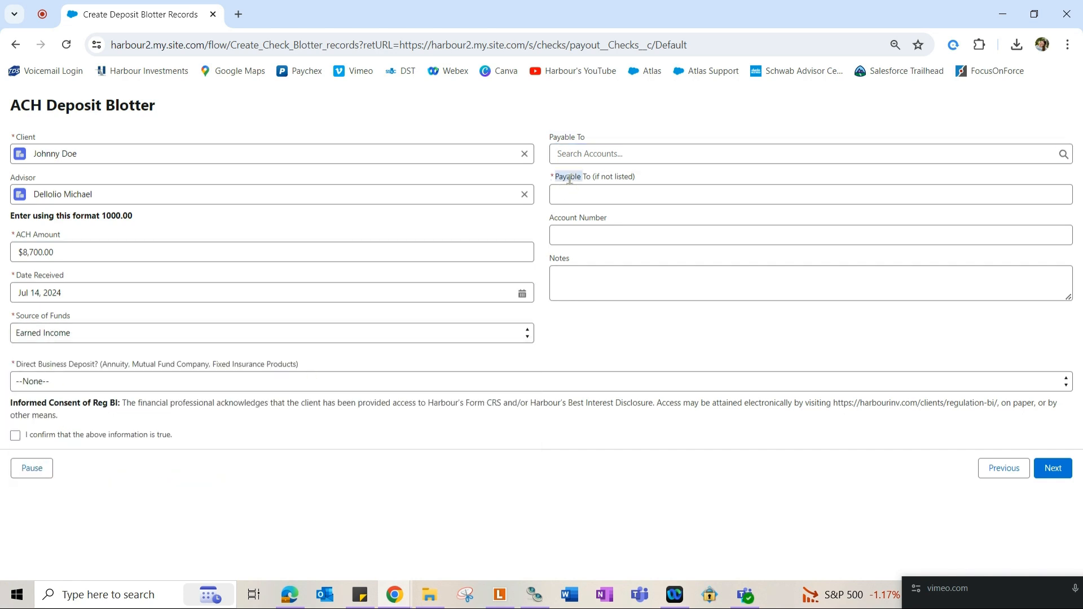
pyautogui.click(571, 151)
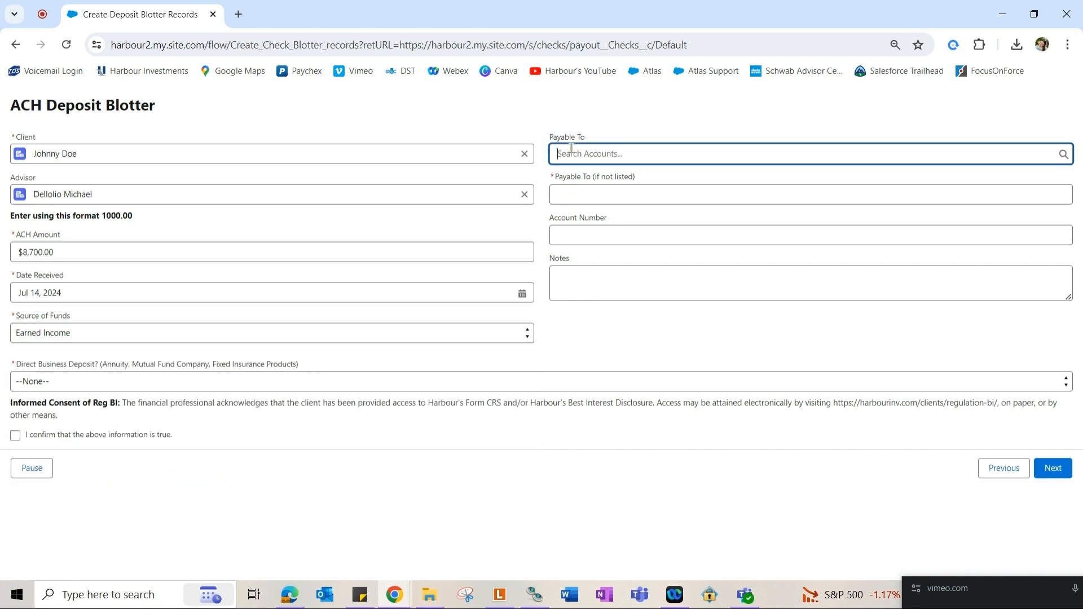
pyautogui.click(623, 196)
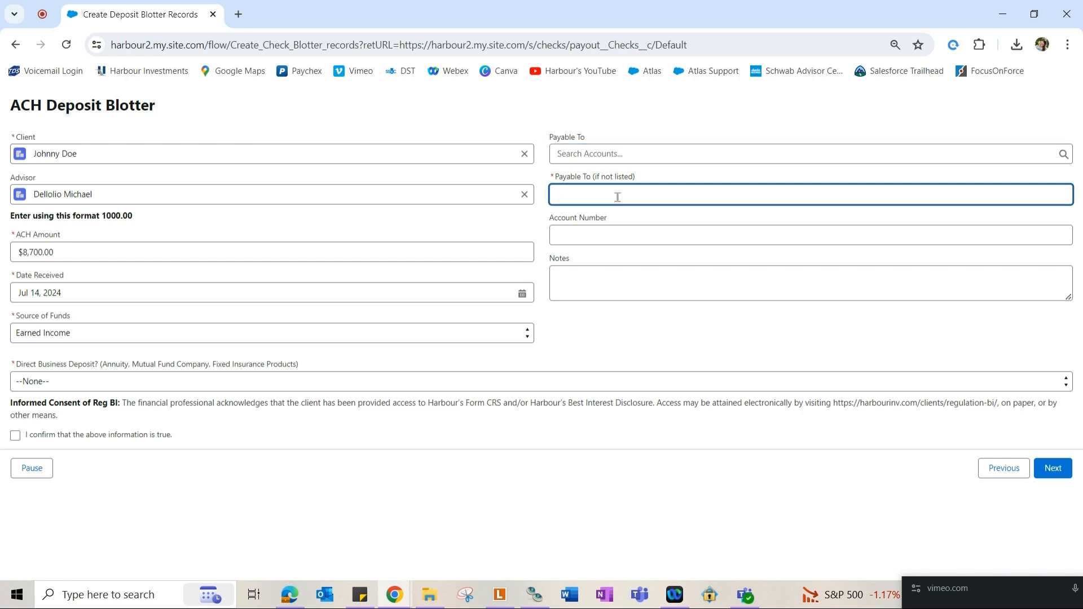
pyautogui.click(582, 154)
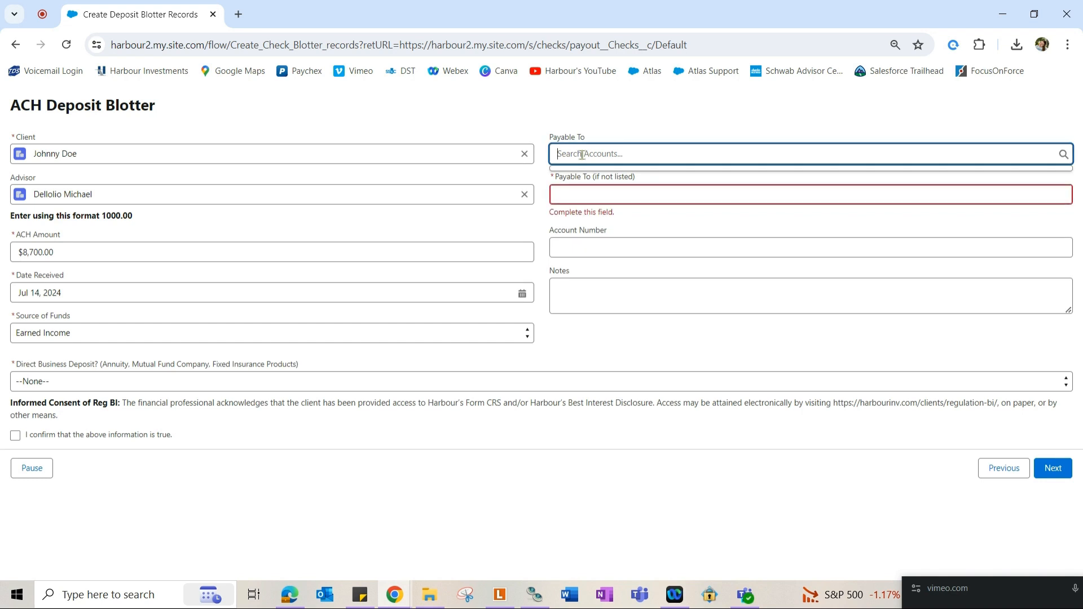
pyautogui.click(570, 201)
pyautogui.write('whatever you want')
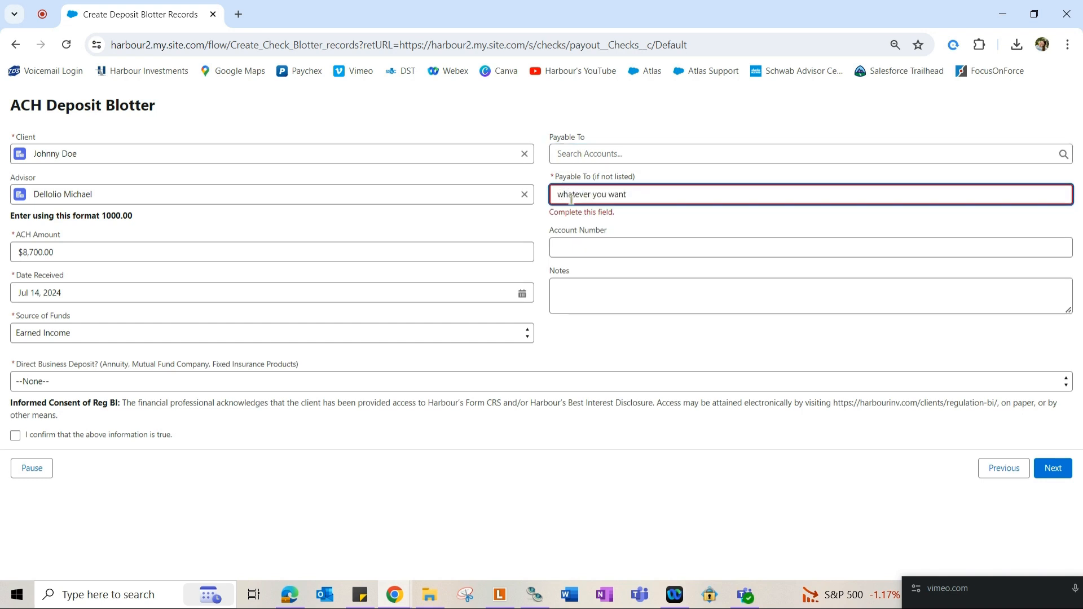
pyautogui.hotkey('ctrl', 'a')
pyautogui.press('BackSpace')
# Search for and select Pershing as the Payable To account.
pyautogui.click(641, 148)
pyautogui.write('Perwhig')
pyautogui.press('BackSpace')
pyautogui.press('BackSpace')
pyautogui.press('BackSpace')
pyautogui.press('BackSpace')
pyautogui.write('shing')
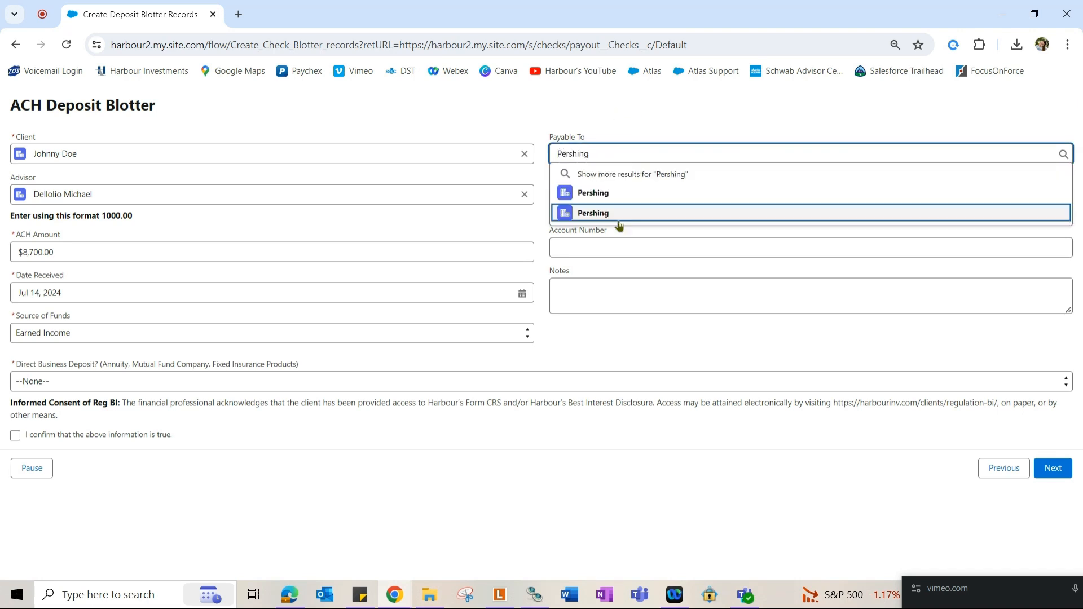
pyautogui.click(620, 216)
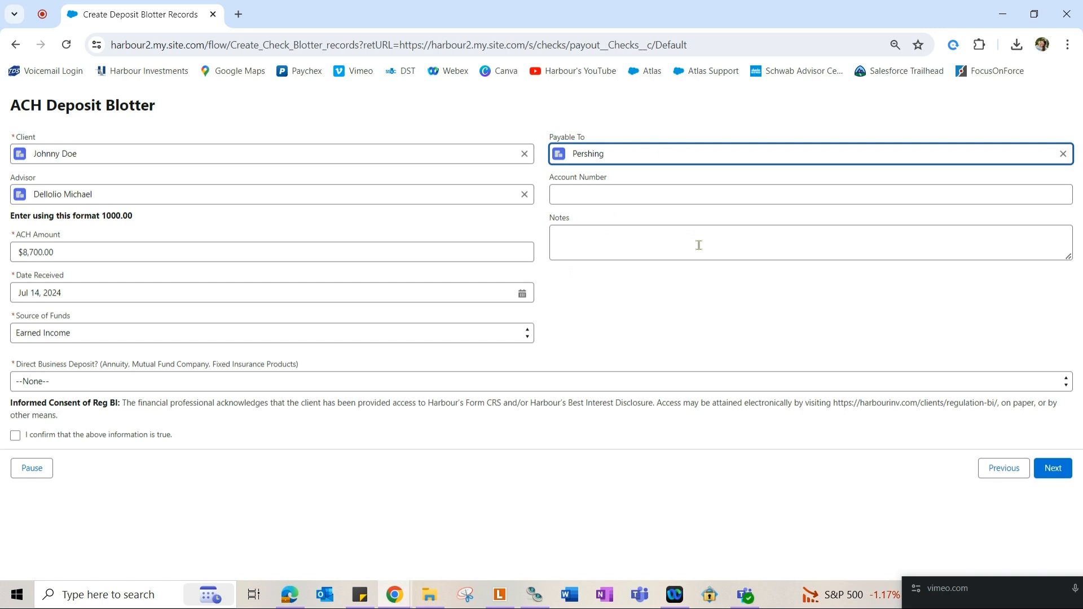
# Enter the account number and leave Notes empty.
pyautogui.click(659, 198)
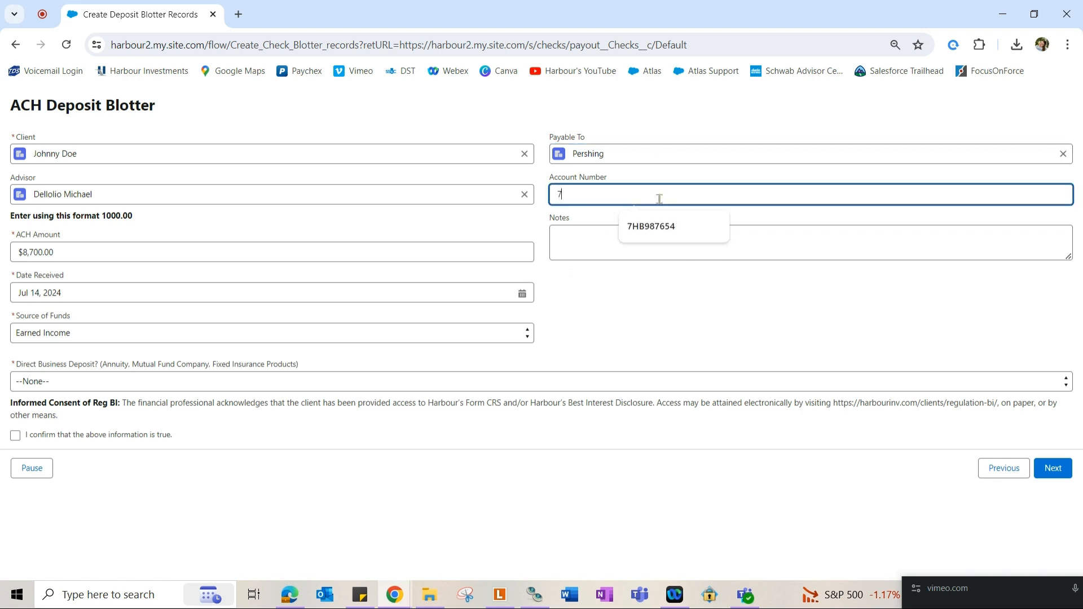
pyautogui.click(658, 255)
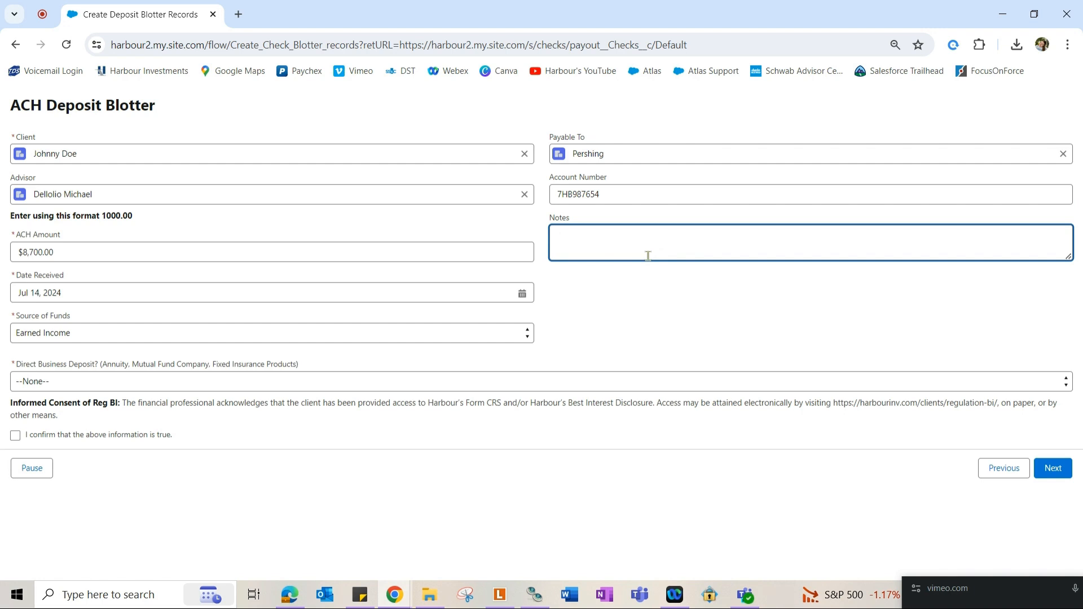
pyautogui.click(17, 366)
pyautogui.moveTo(16, 366); pyautogui.dragTo(100, 365)
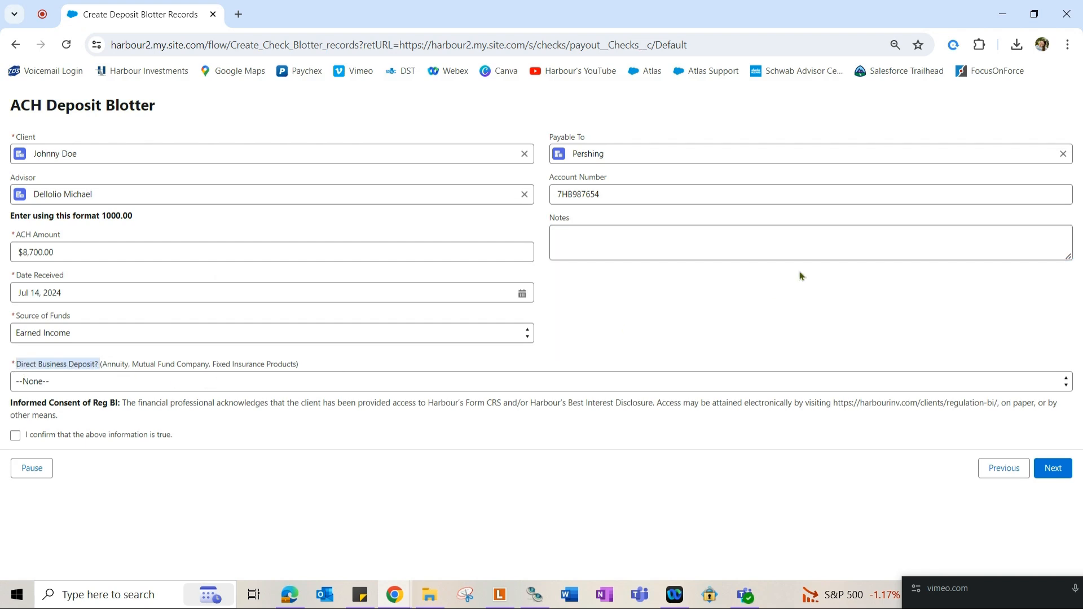
pyautogui.click(97, 383)
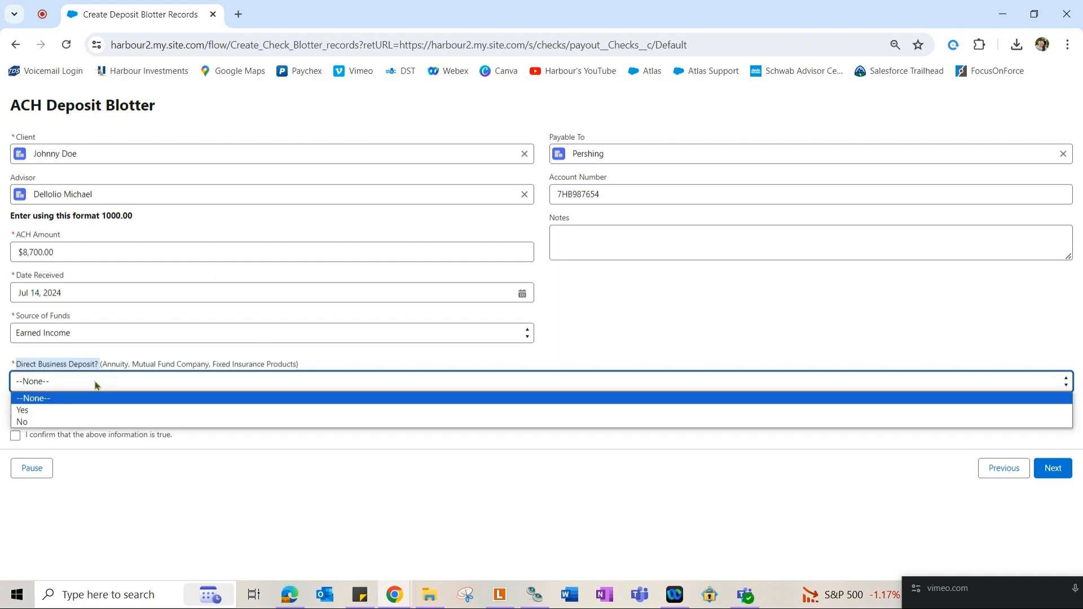
# Answer No to Direct Business Deposit?, tick the confirmation box, and proceed to Upload Check.
pyautogui.click(27, 423)
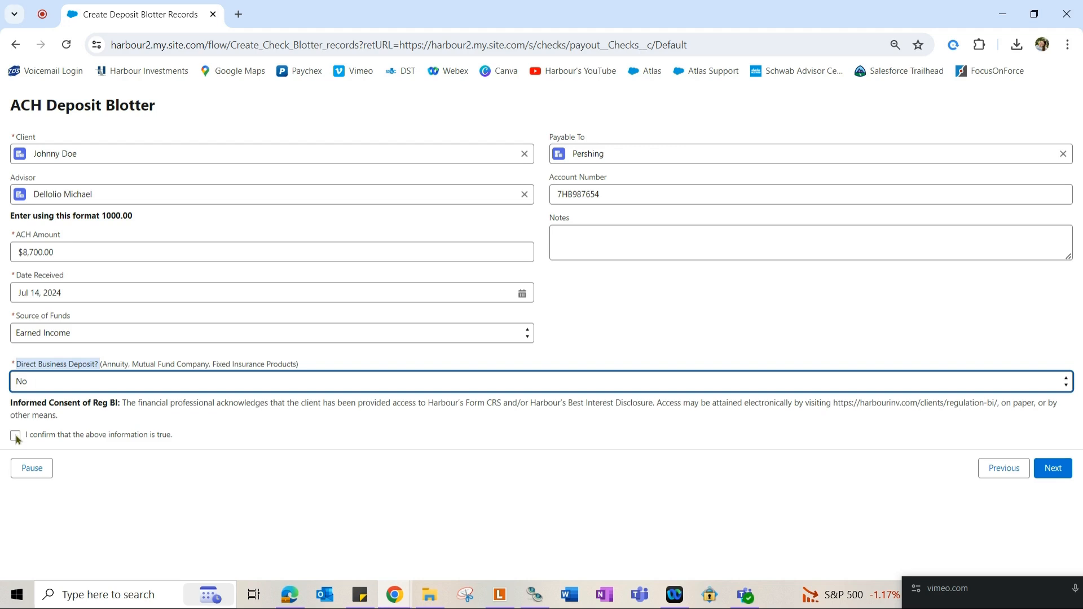
pyautogui.click(15, 435)
pyautogui.click(1064, 474)
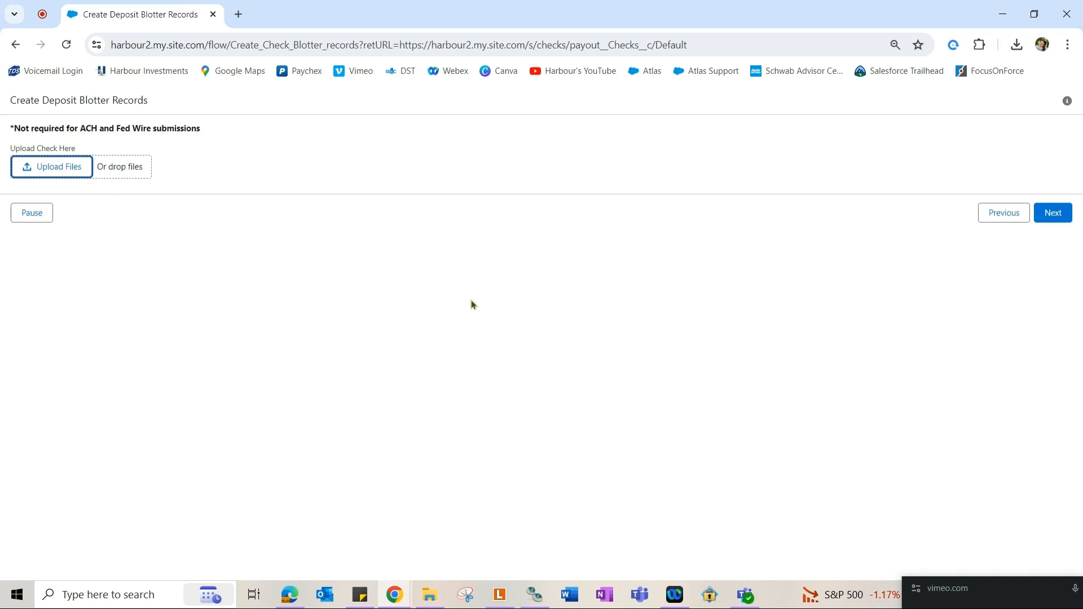
# Skip the optional check upload and finish the ACH deposit blotter.
pyautogui.moveTo(5, 129); pyautogui.dragTo(218, 122)
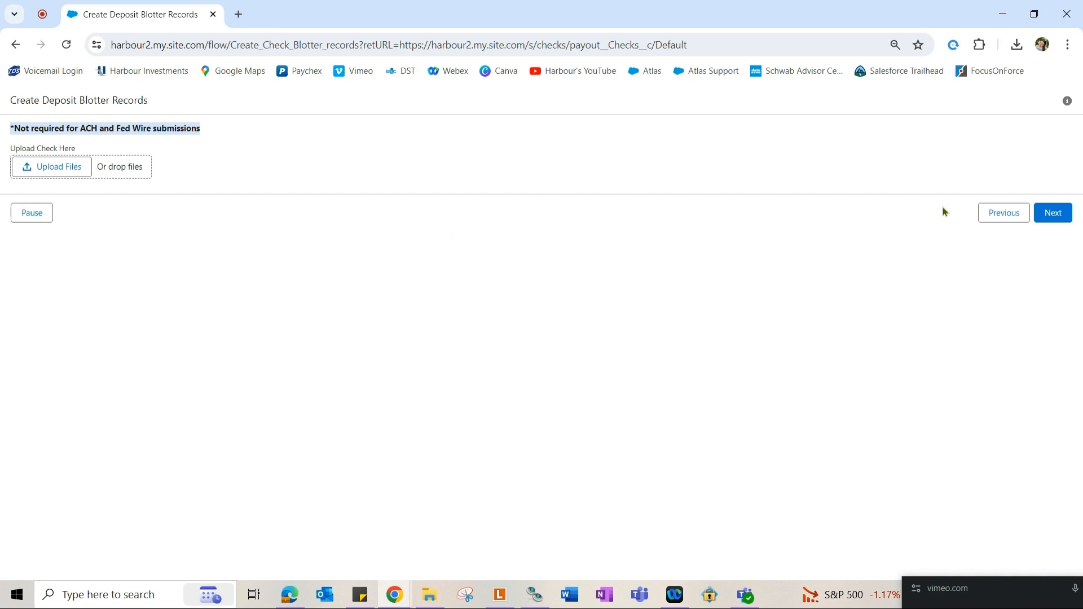
pyautogui.click(1066, 214)
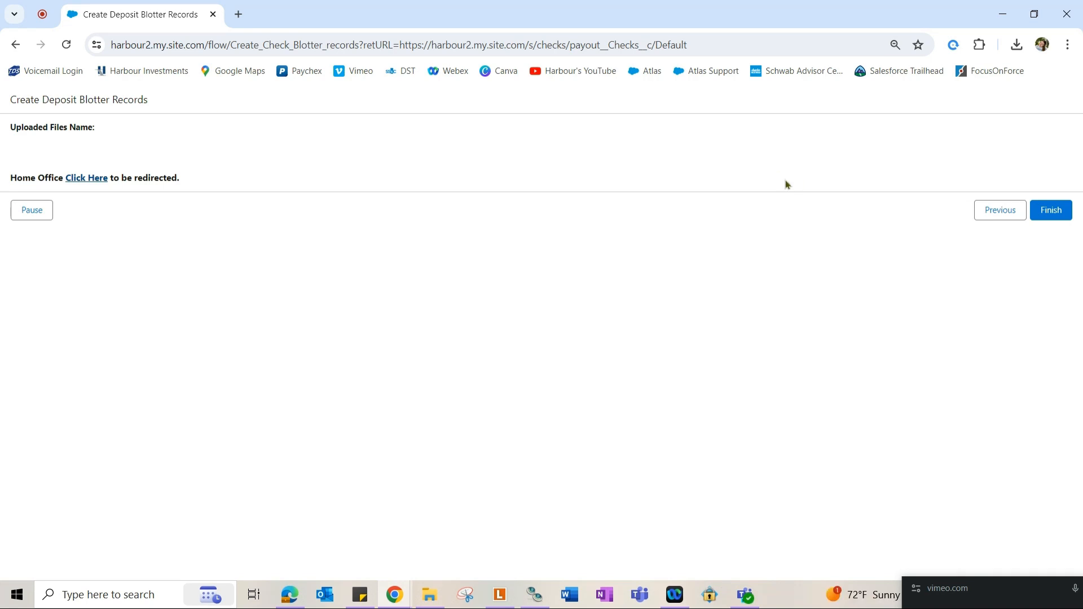
pyautogui.click(1068, 213)
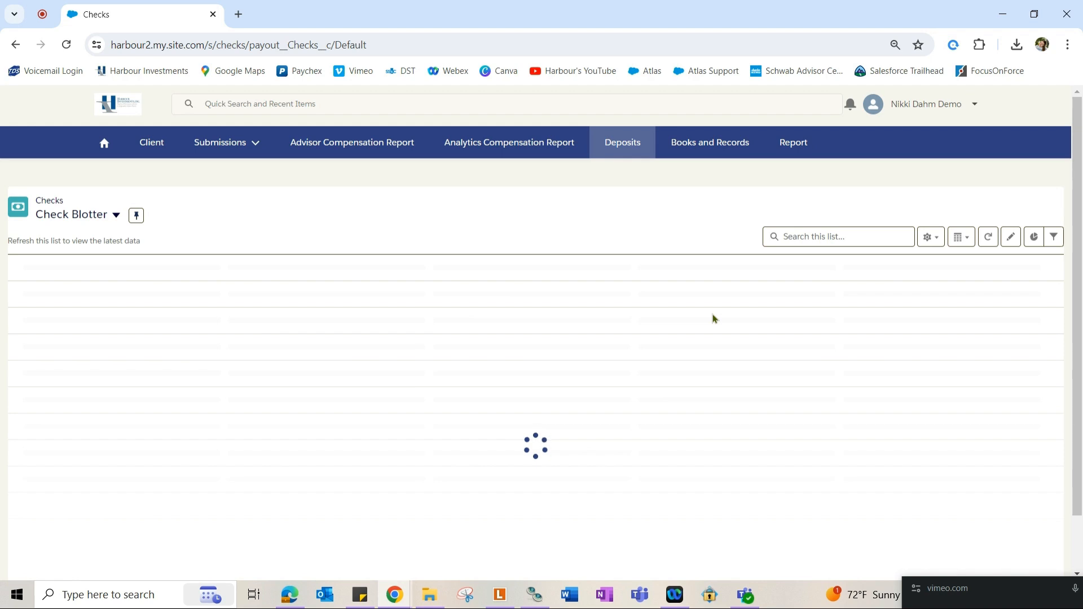
pyautogui.click(96, 222)
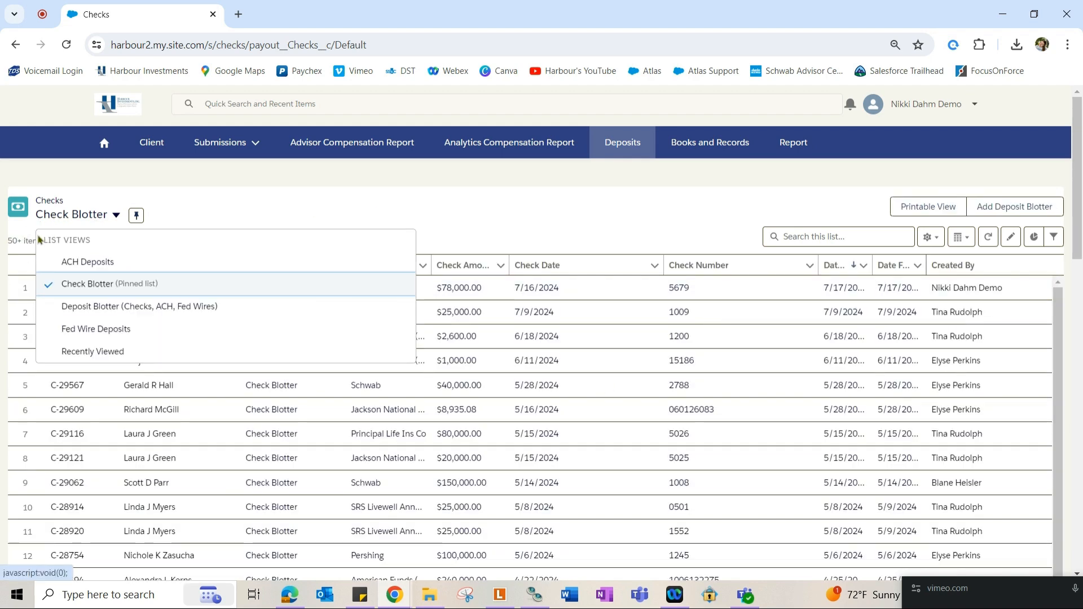
# Switch the Checks list view to ACH Deposits.
pyautogui.click(87, 261)
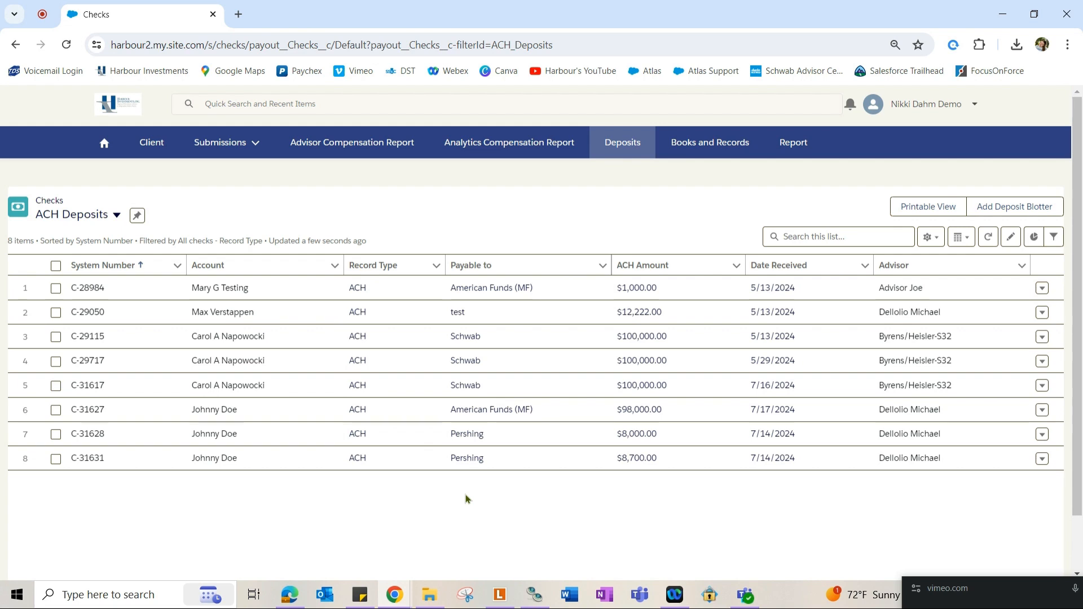
# Add another deposit blotter with deposit type Fed Wire.
pyautogui.click(1011, 217)
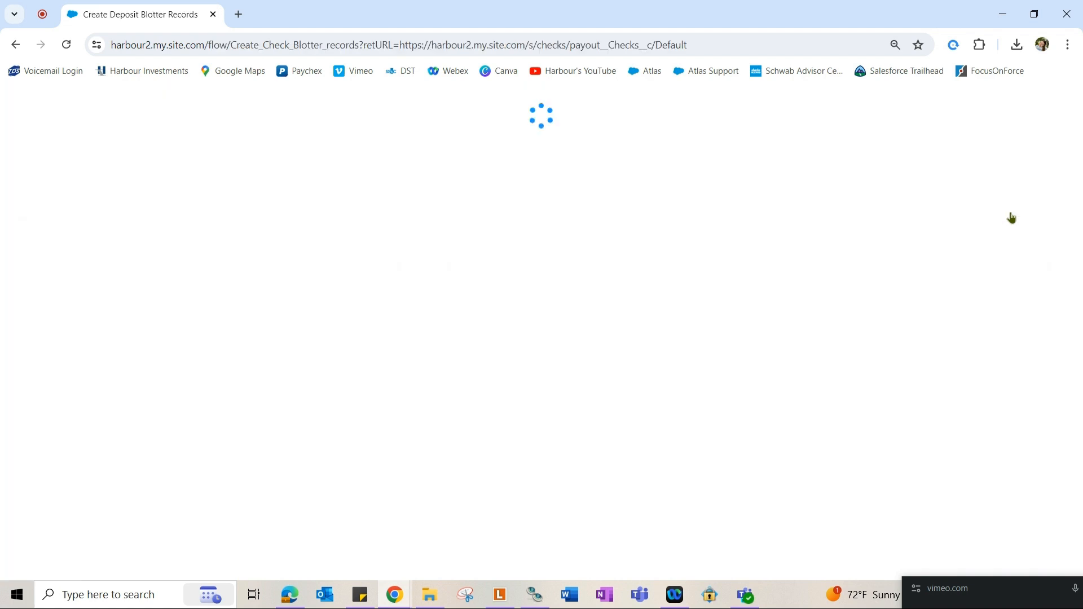
pyautogui.click(186, 153)
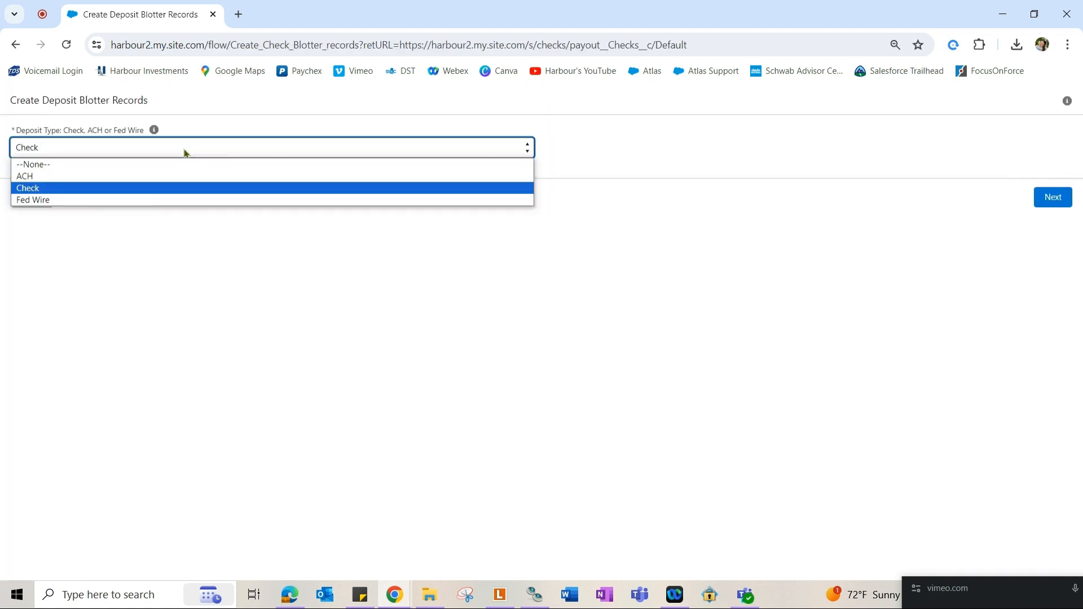
pyautogui.click(174, 200)
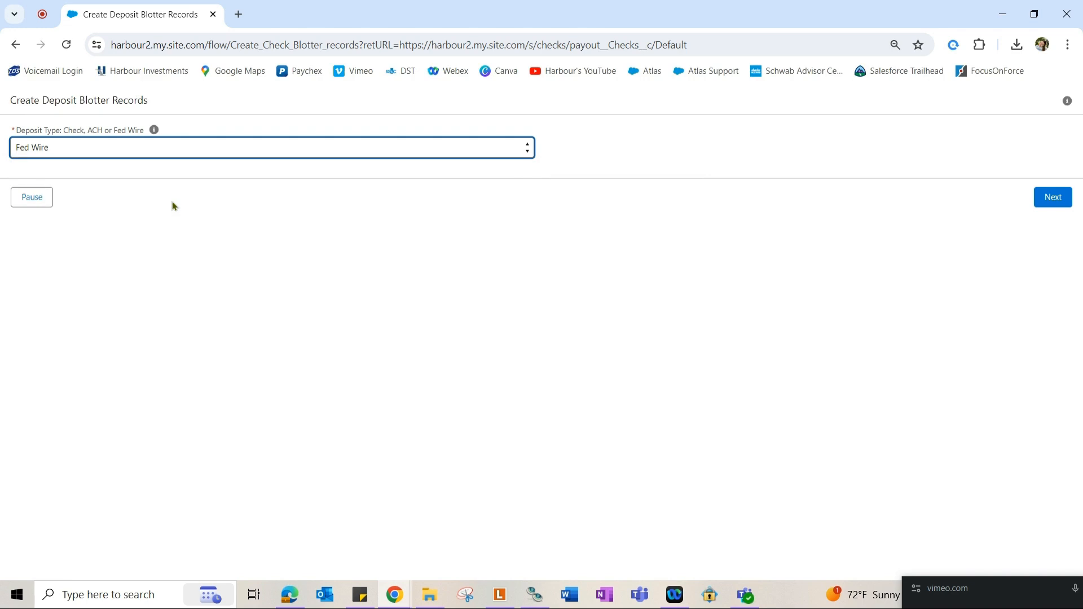
pyautogui.click(1052, 201)
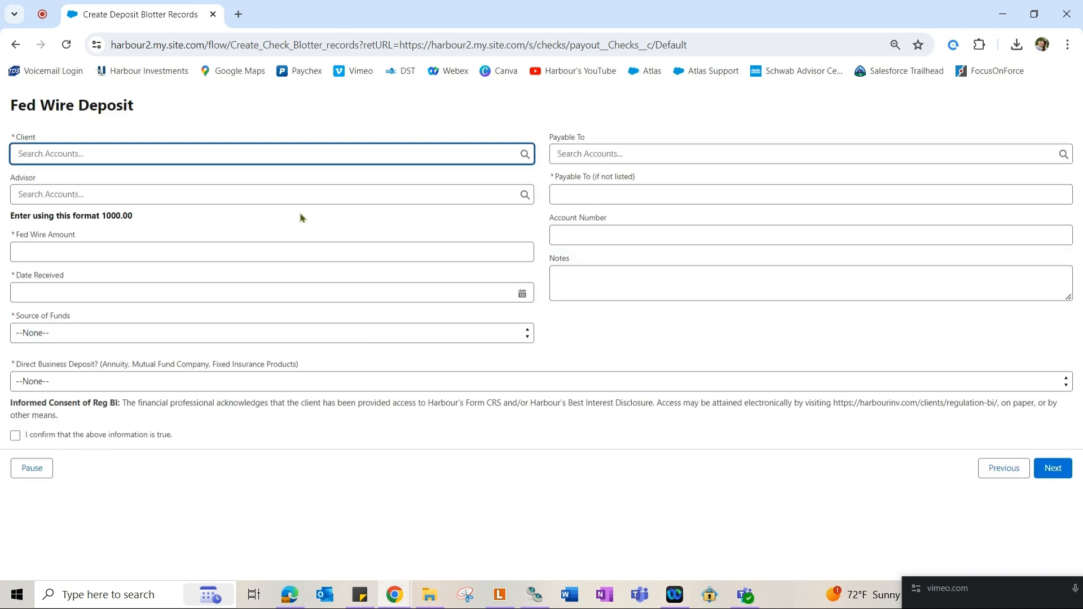
# Select the client by name search and the advisor by advisor-code search.
pyautogui.write('johnny')
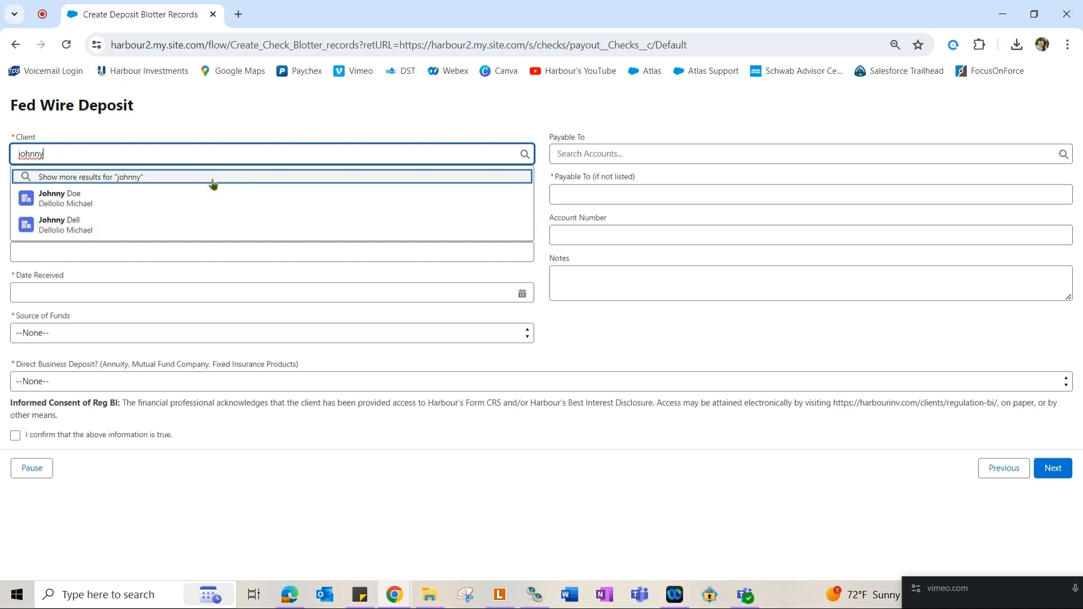
pyautogui.click(212, 198)
pyautogui.click(116, 191)
pyautogui.write('b83')
pyautogui.click(195, 223)
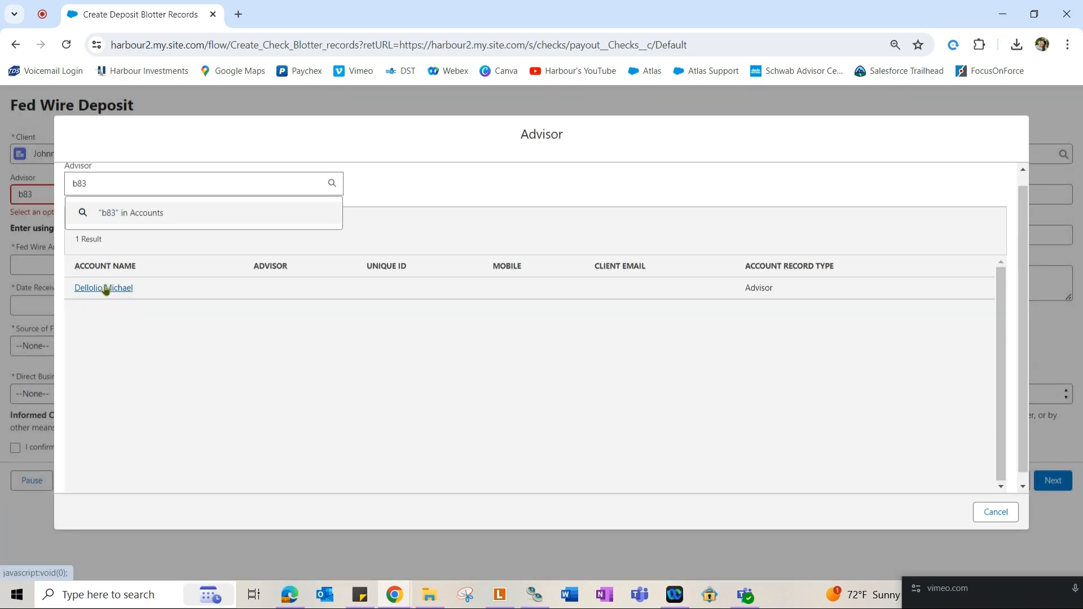
pyautogui.click(102, 285)
# Enter Fed Wire Amount 56000, Date Received 7/15/2024, and Source of Funds Earned Income.
pyautogui.click(97, 258)
pyautogui.write('56000')
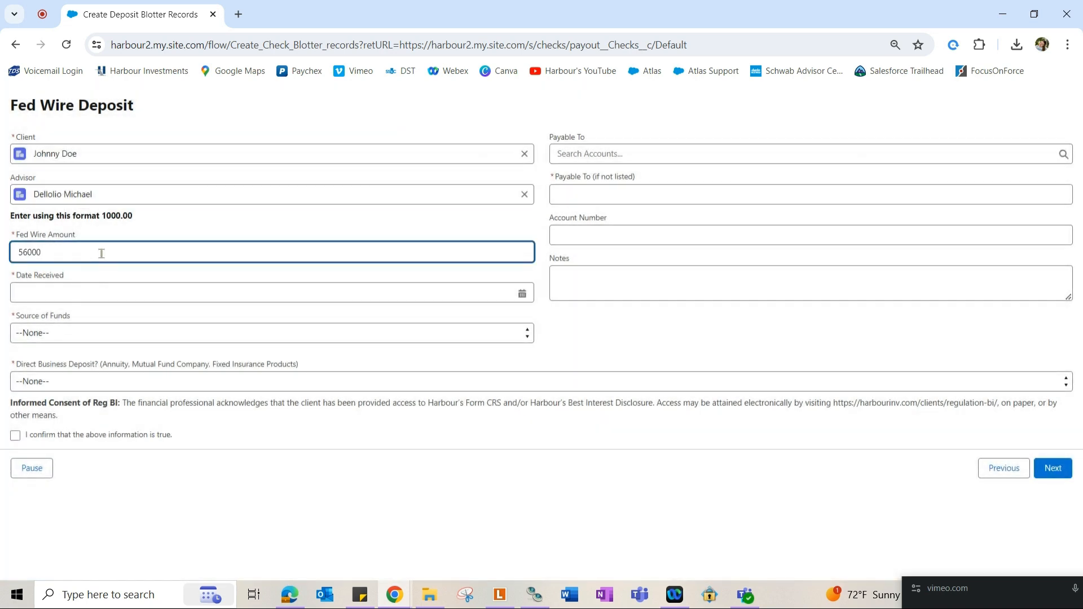
pyautogui.press('Tab')
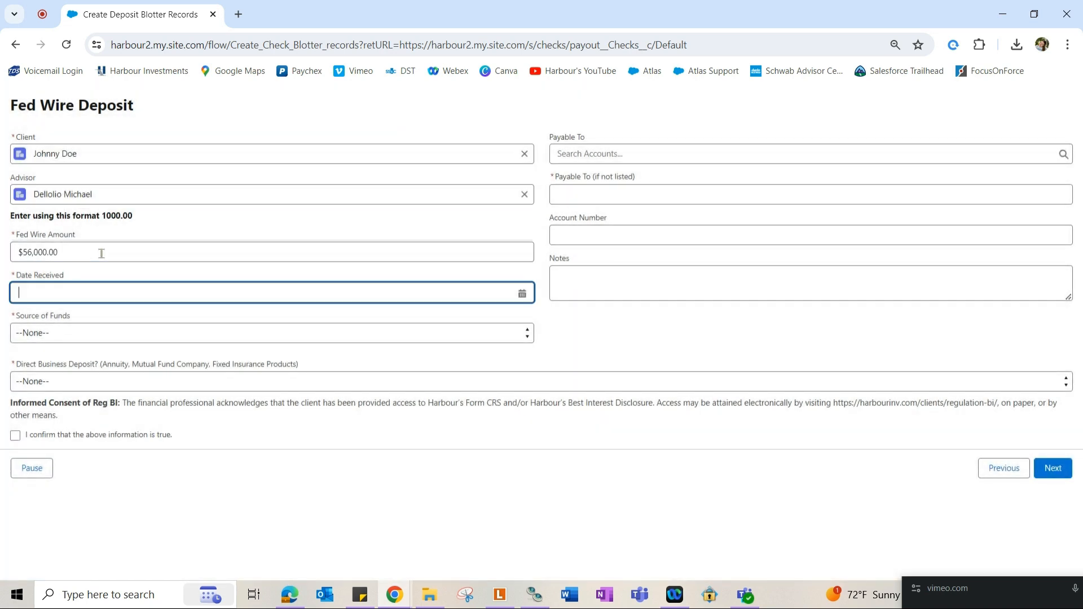
pyautogui.write('7/15/2024')
pyautogui.click(98, 332)
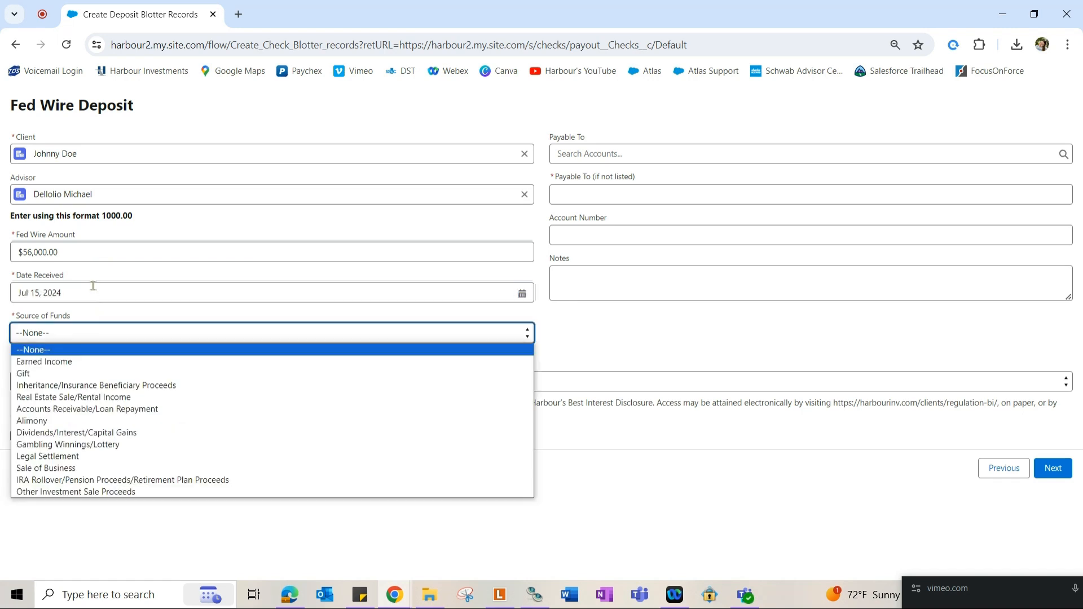
pyautogui.click(89, 365)
pyautogui.moveTo(551, 137); pyautogui.dragTo(592, 138)
pyautogui.moveTo(558, 181); pyautogui.dragTo(552, 145)
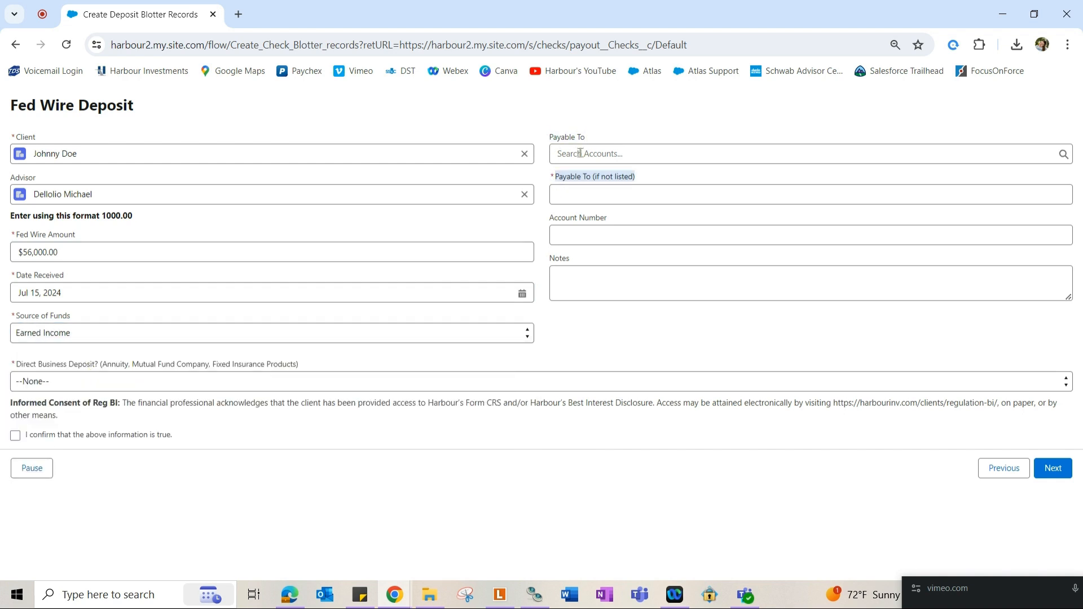
pyautogui.click(579, 196)
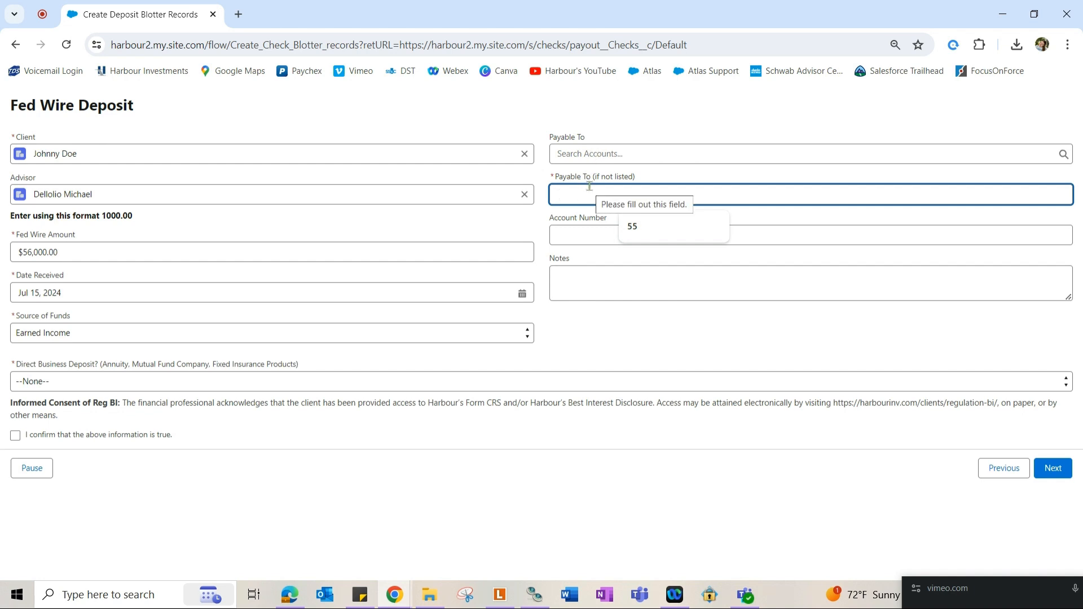
# Set Payable To to Schwab and enter the payee account number.
pyautogui.click(614, 153)
pyautogui.write('Schwab')
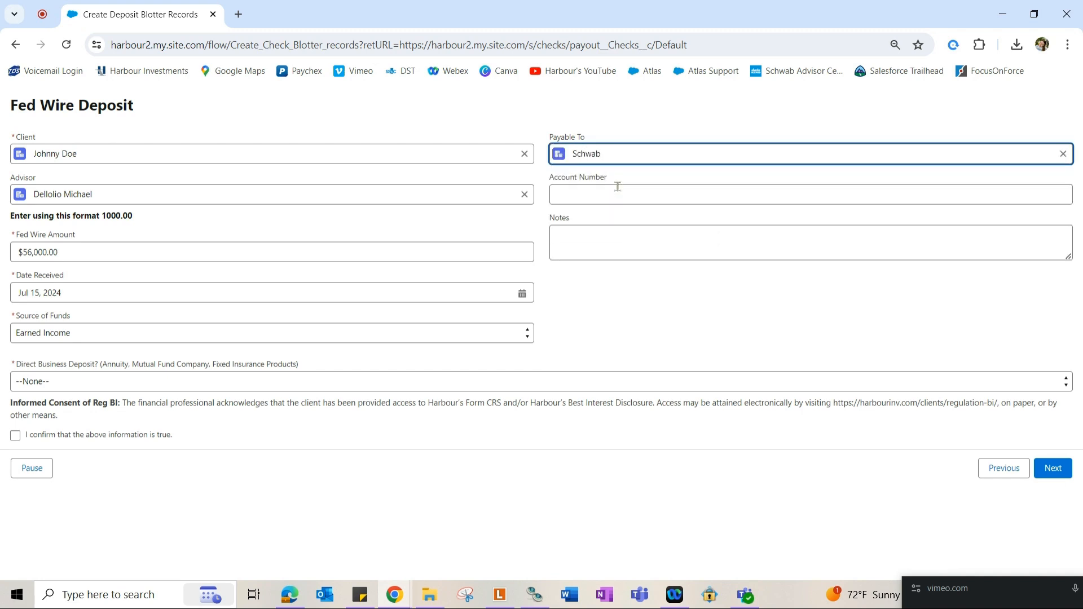
pyautogui.click(617, 186)
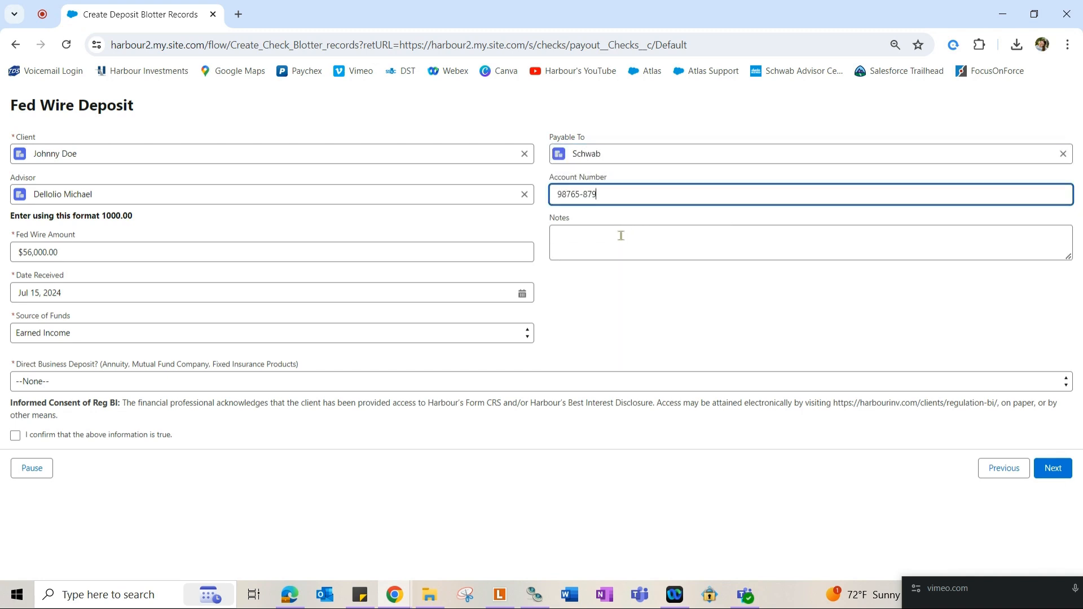
pyautogui.click(621, 235)
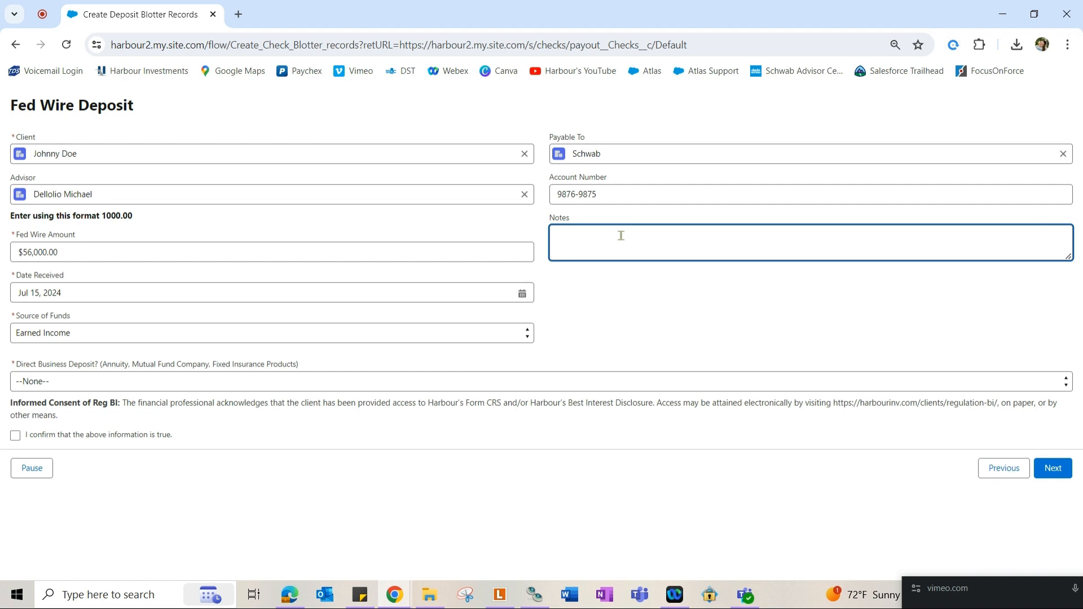
pyautogui.moveTo(11, 365); pyautogui.dragTo(311, 367)
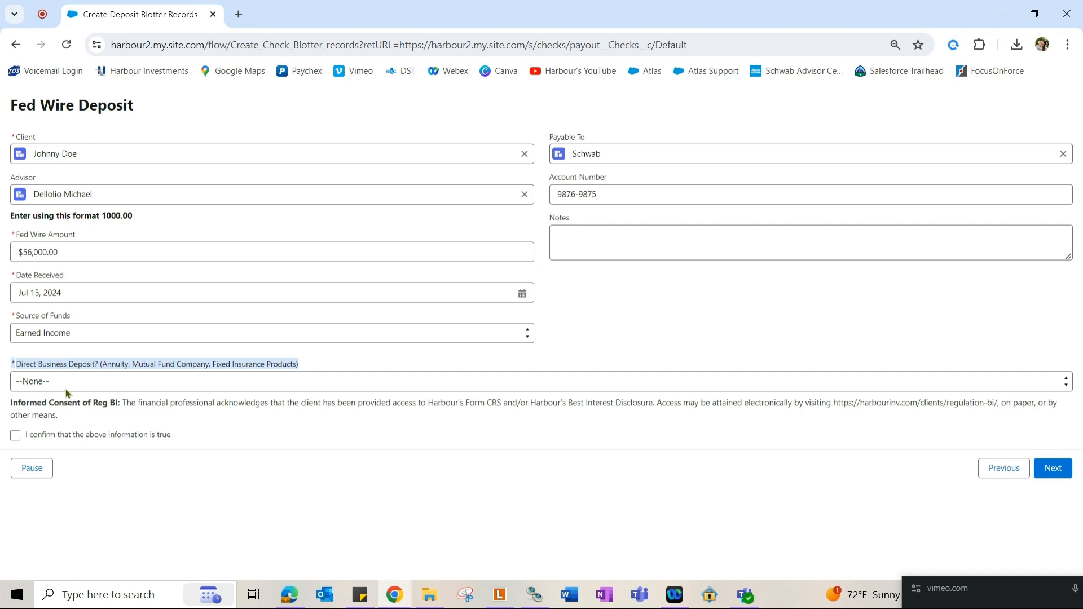
# Answer No to Direct Business Deposit, confirm the information is true, and submit the details.
pyautogui.click(66, 387)
pyautogui.click(61, 410)
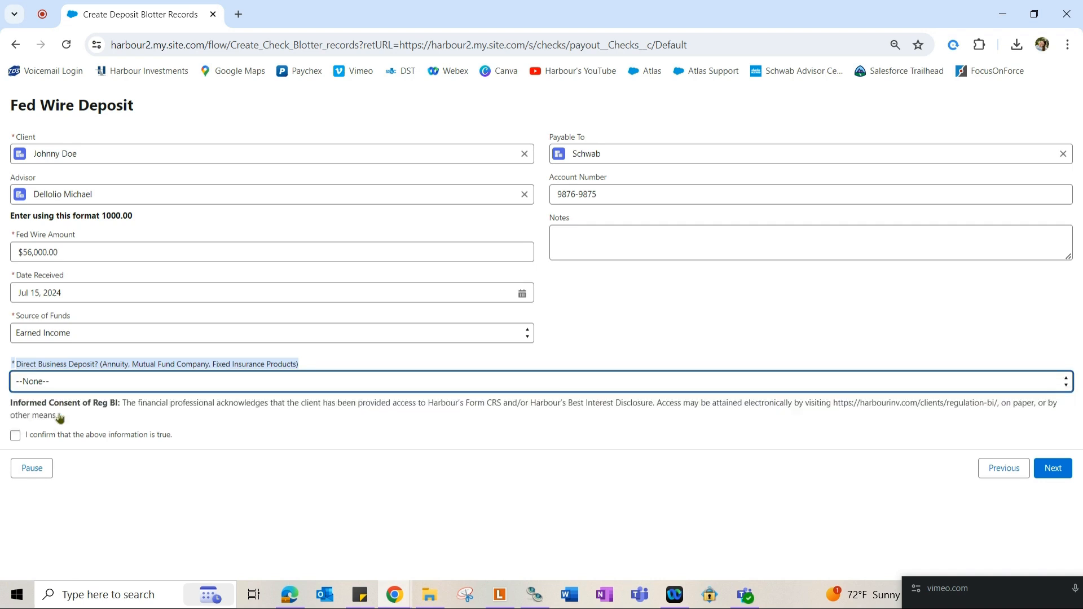
pyautogui.scroll(-2, 523, 370)
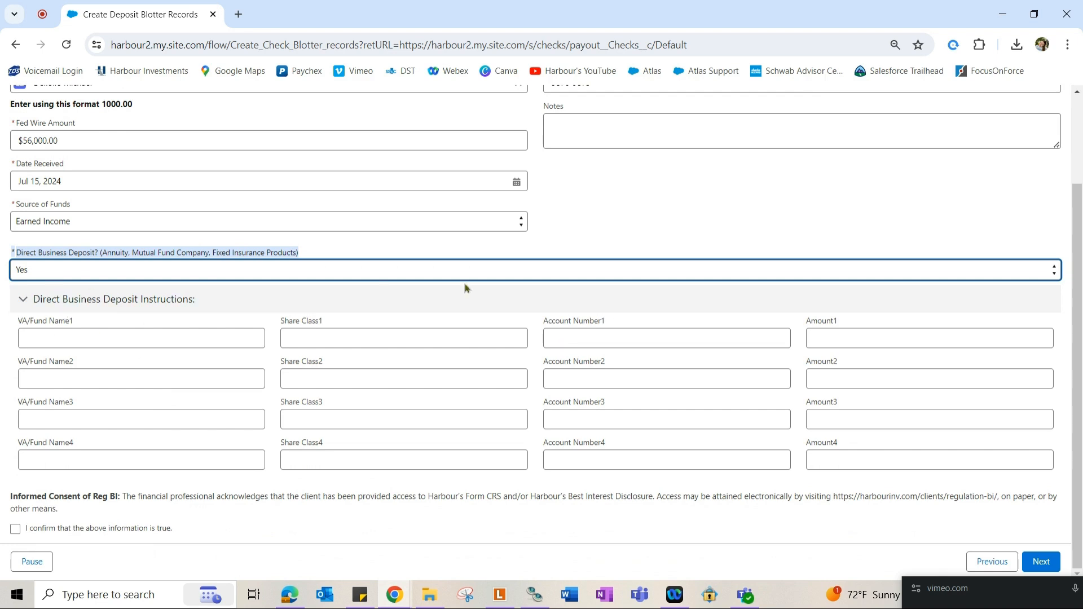
pyautogui.click(114, 275)
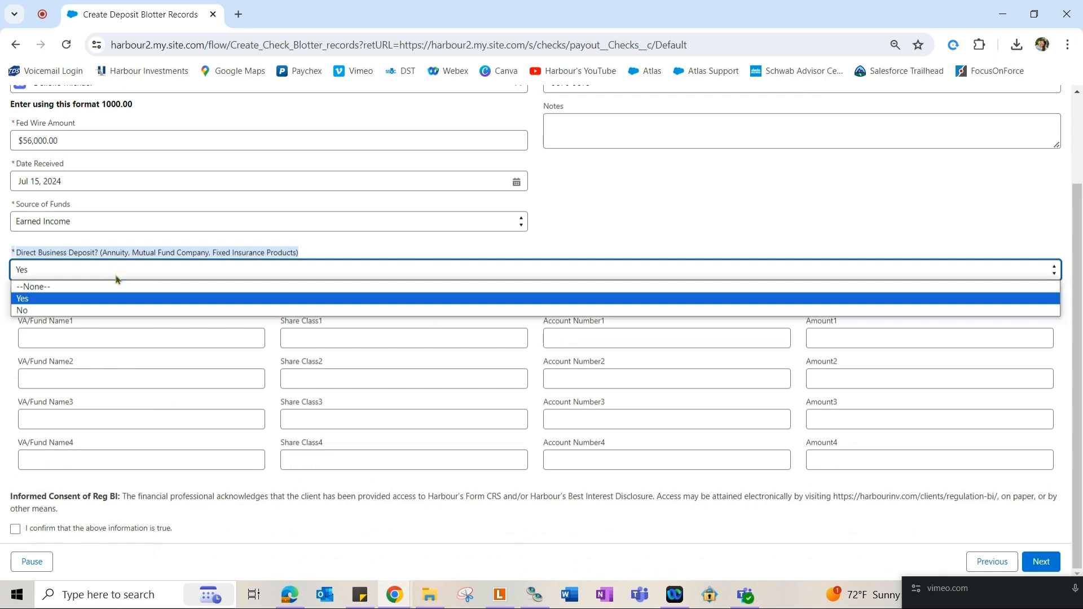
pyautogui.click(113, 310)
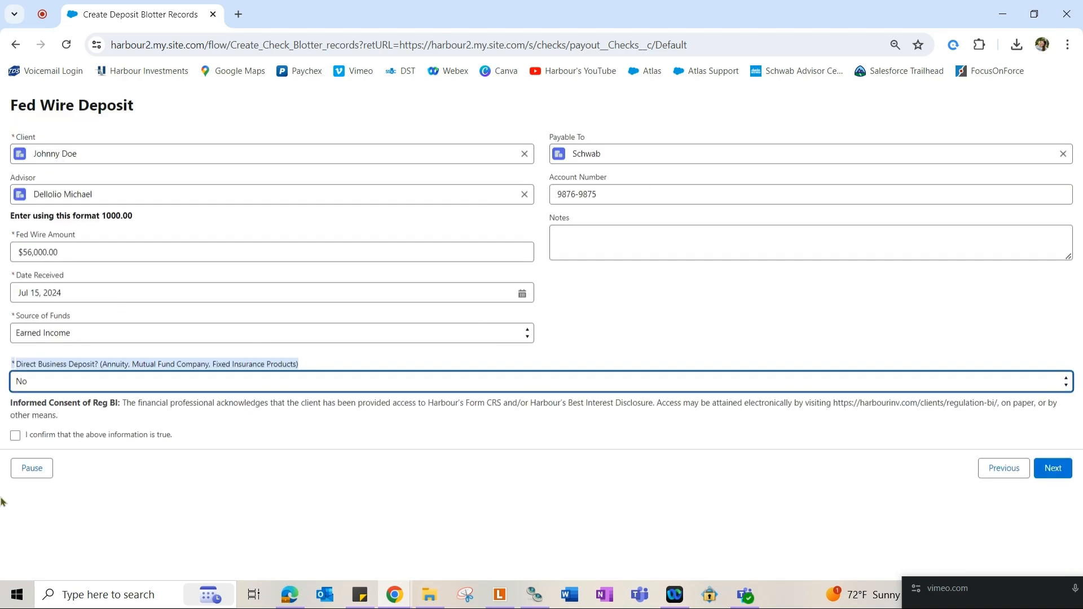
pyautogui.click(17, 445)
pyautogui.click(15, 437)
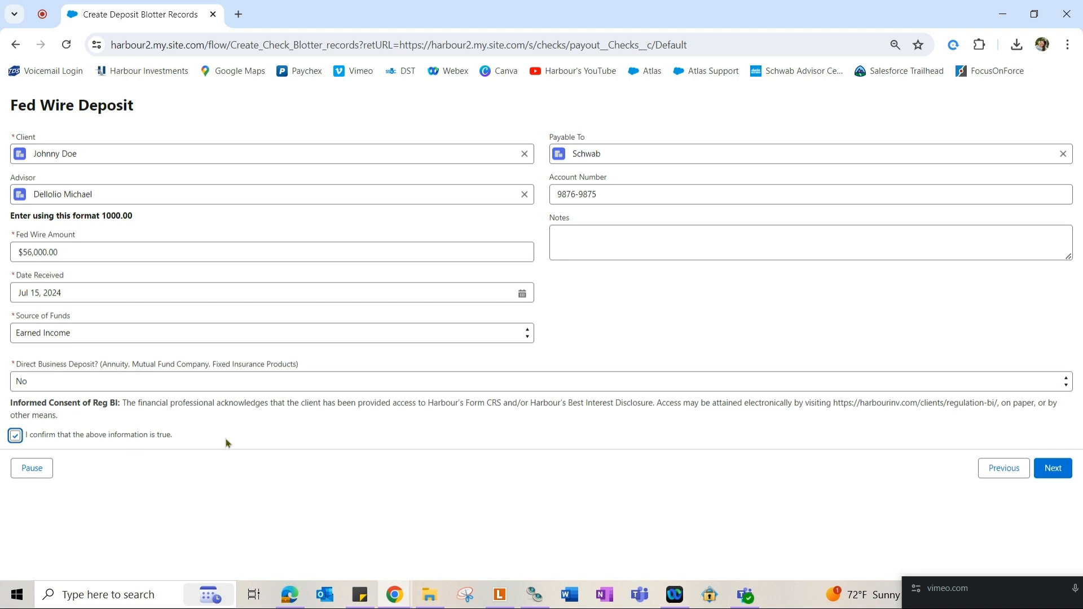
pyautogui.click(1053, 469)
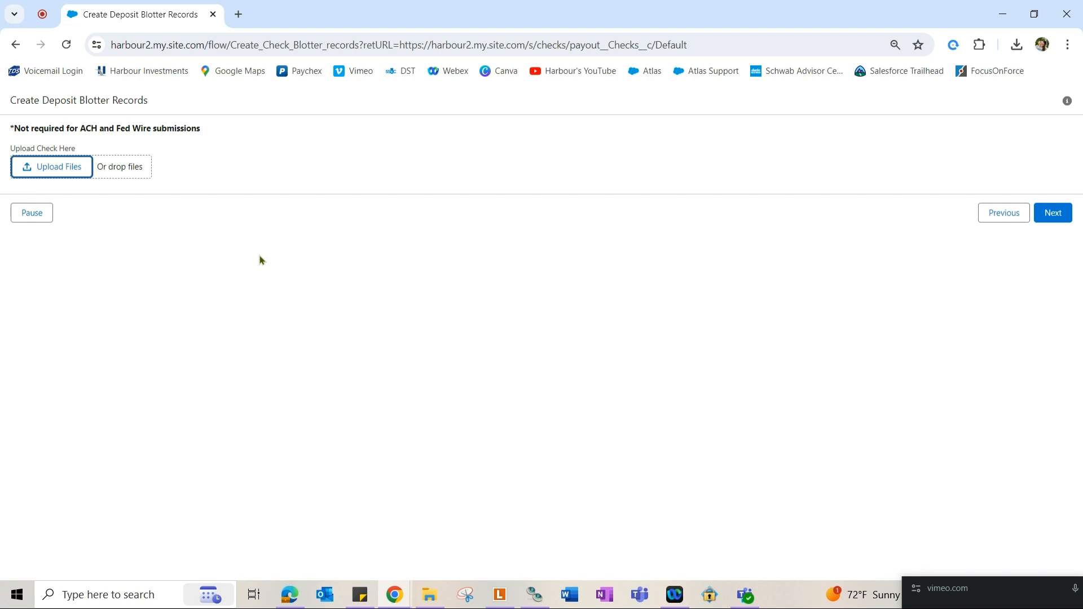
# Skip the Fed Wire check upload and finish the deposit blotter record.
pyautogui.moveTo(3, 130); pyautogui.dragTo(248, 138)
pyautogui.click(1052, 214)
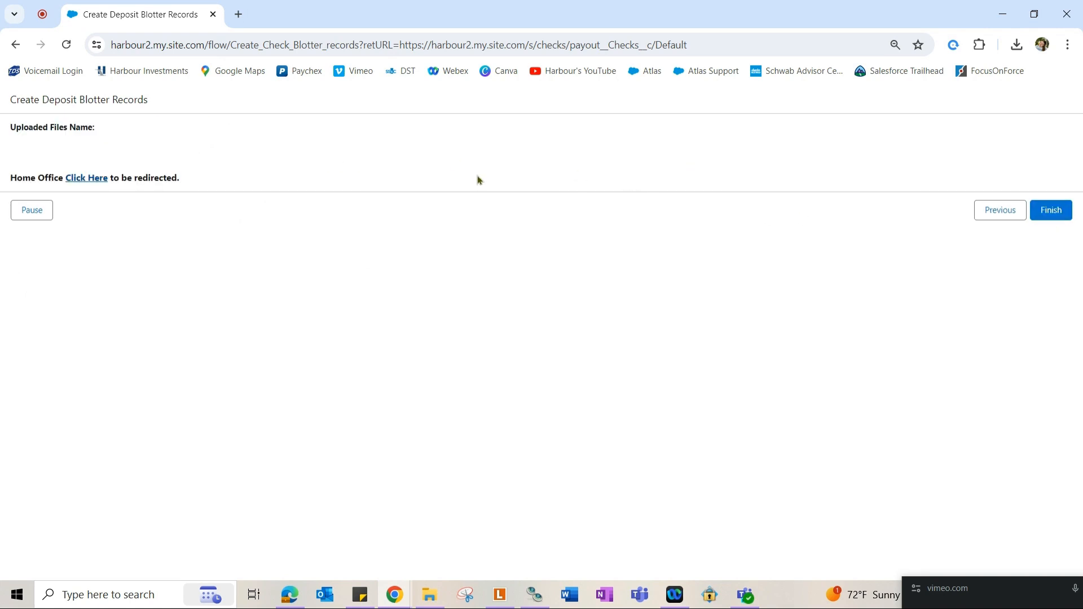
pyautogui.click(1062, 214)
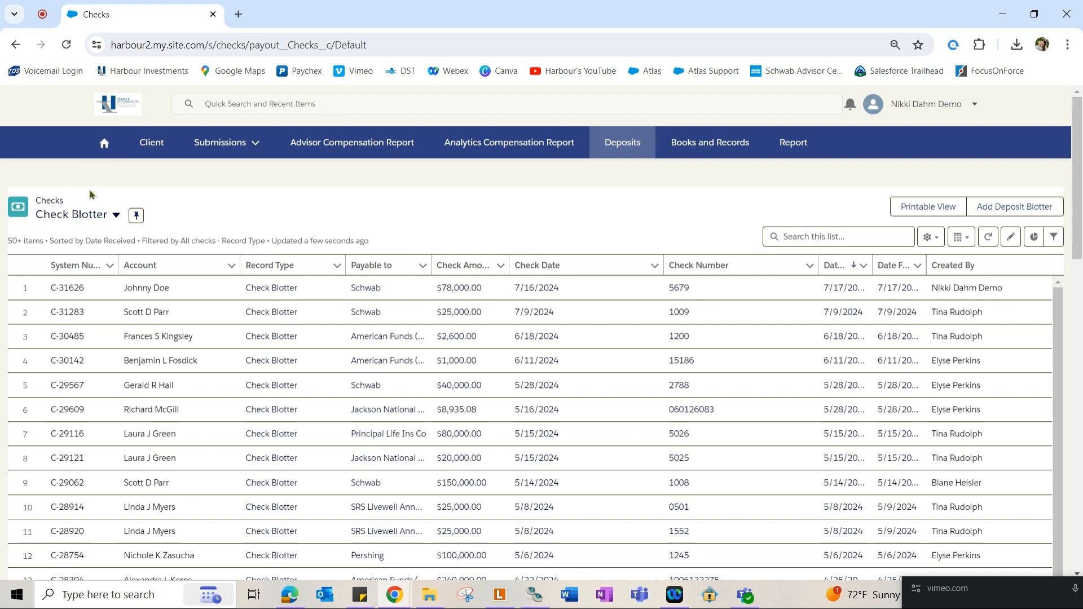
# Switch to the Fed Wire Deposits list view to find the new $56,000.00 Schwab deposit C-31632.
pyautogui.click(112, 214)
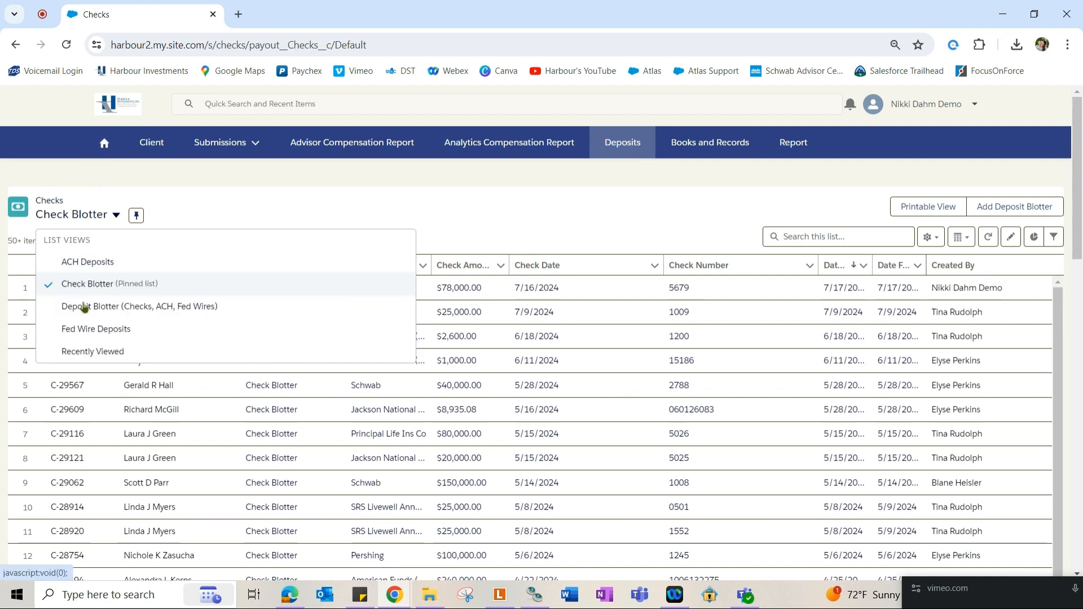
pyautogui.click(85, 329)
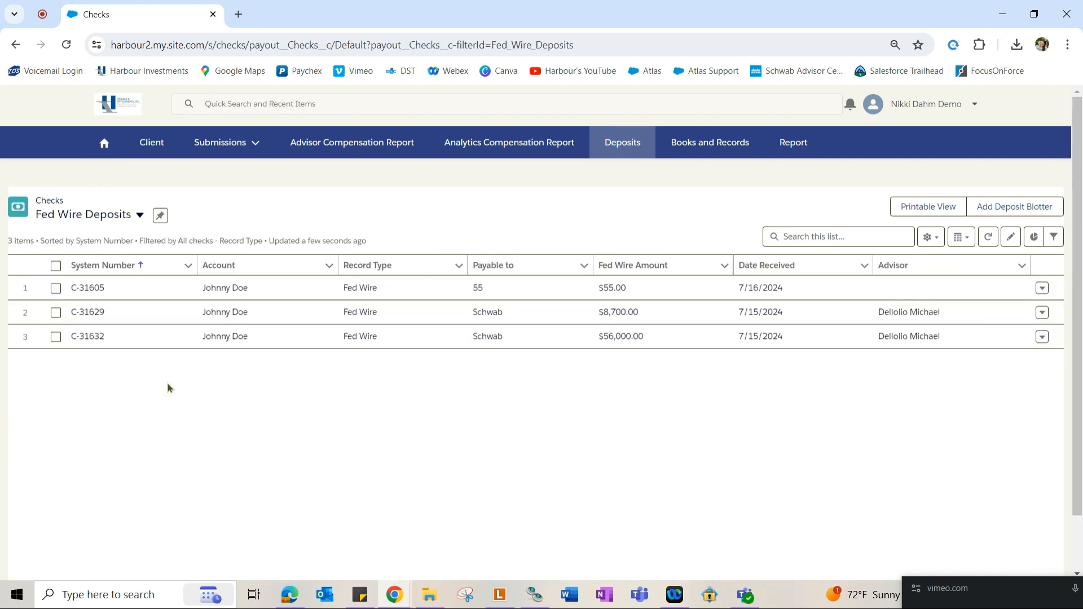